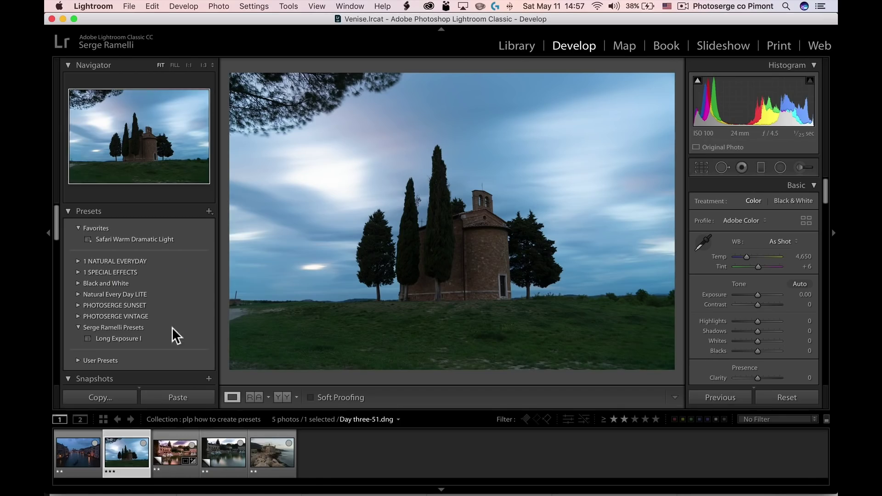
Apply the Long Exposure I preset to the cypress chapel photo for a purple-pink sky.
left_click(127, 339)
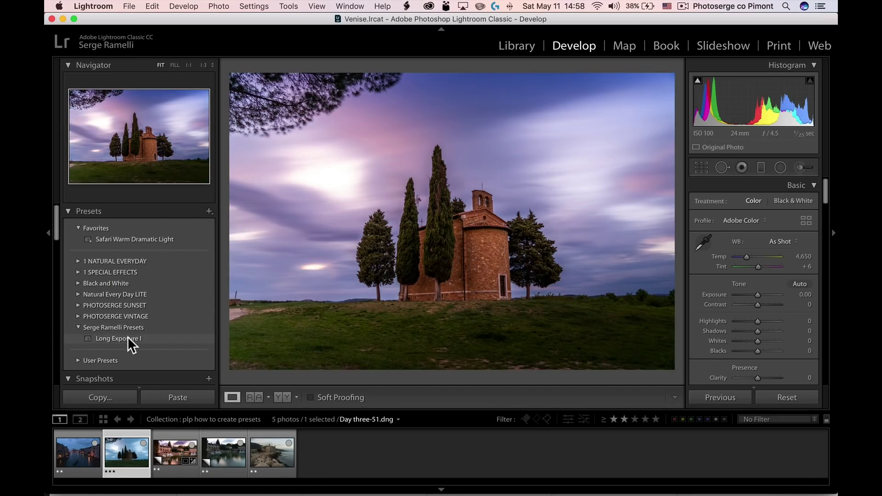
left_click(128, 337)
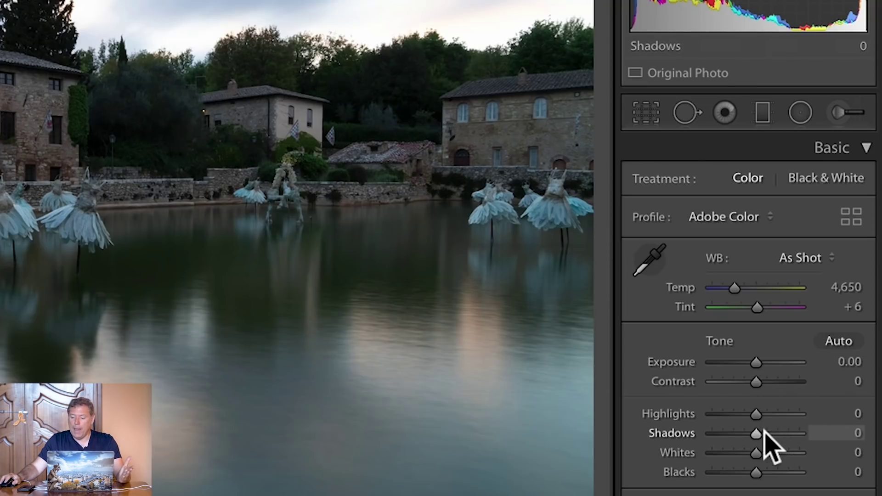
Set Shadows +100, Highlights -100, Blacks -48, Temp 6,499 and Contrast +48 on the Roman bath photo.
left_click_drag(796, 341, 803, 341)
left_click_drag(775, 433, 817, 431)
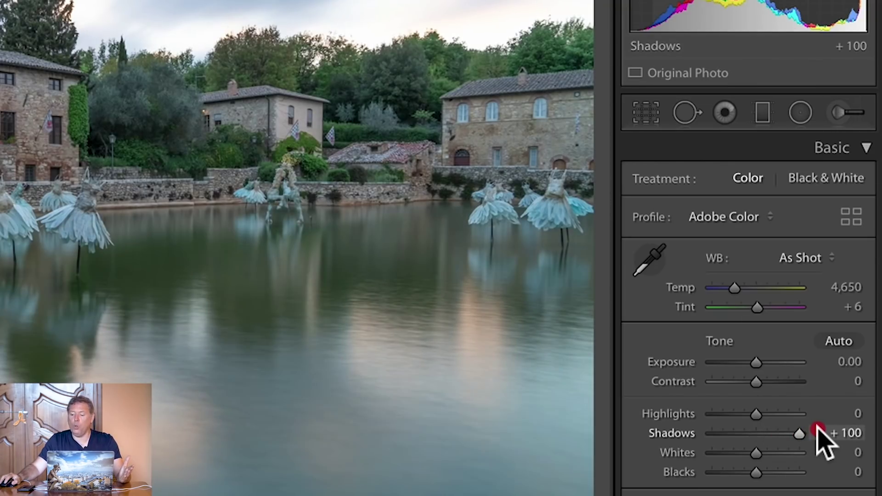
left_click_drag(756, 414, 683, 415)
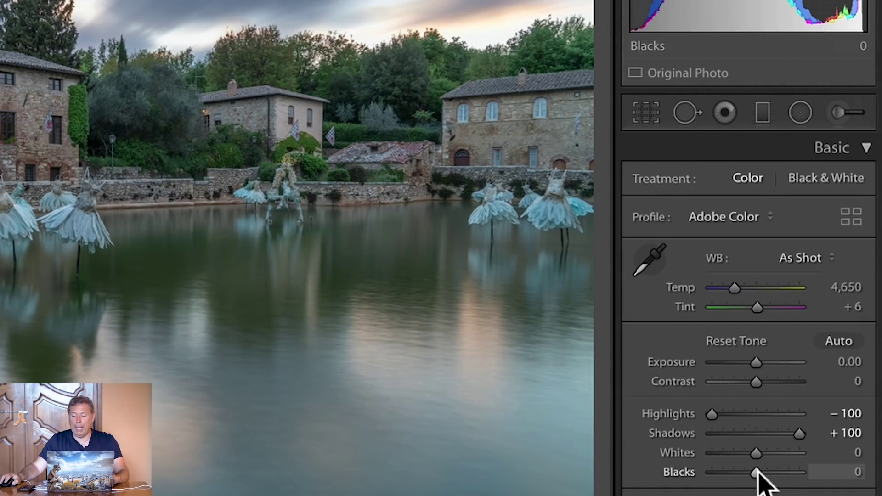
left_click_drag(757, 473, 766, 454)
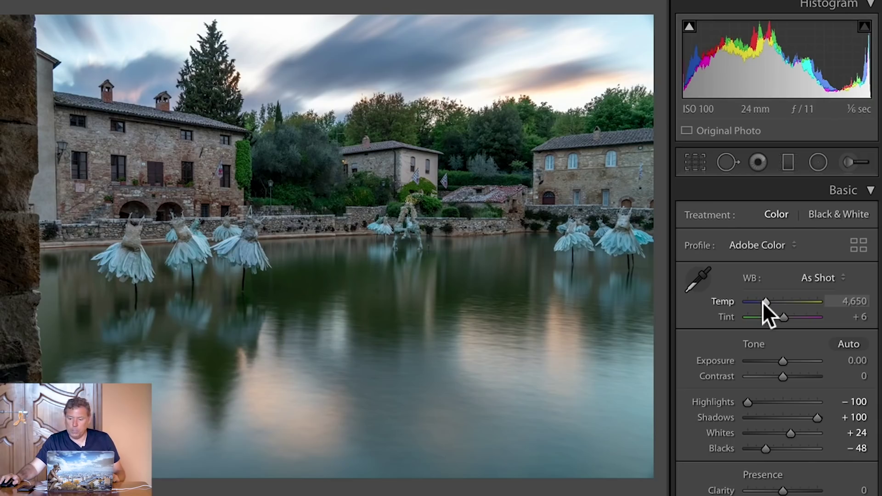
left_click_drag(765, 302, 792, 318)
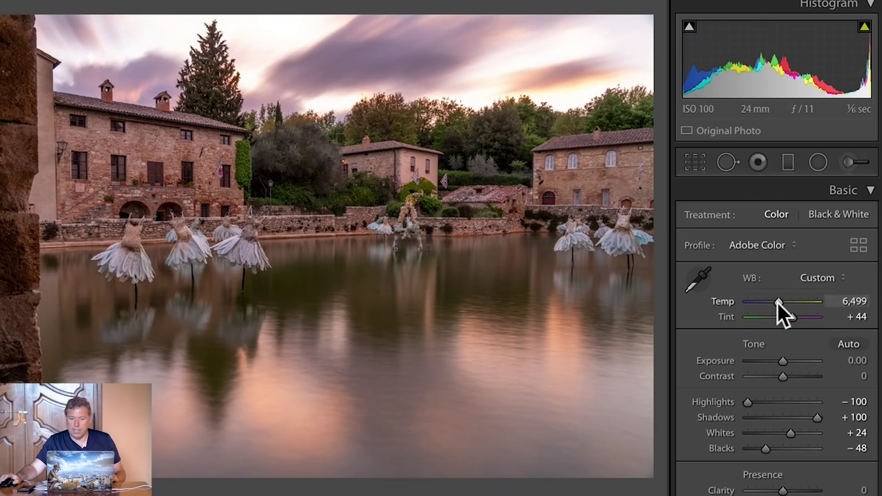
left_click(800, 376)
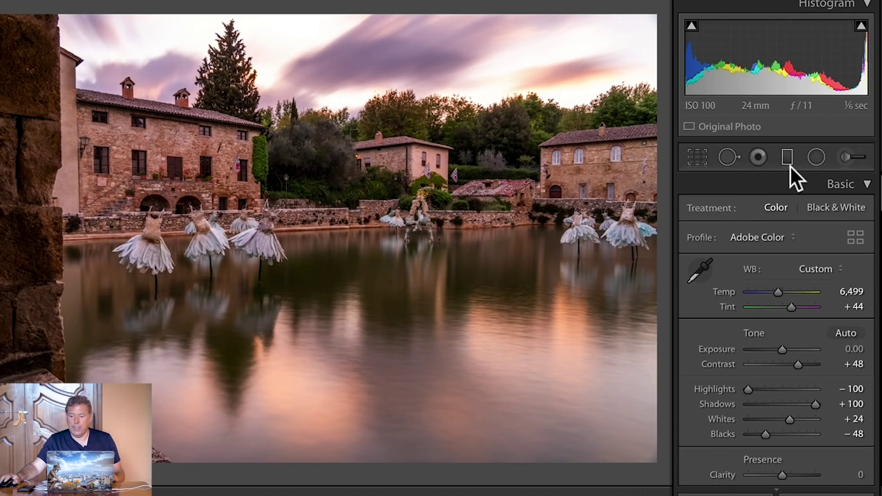
left_click(787, 161)
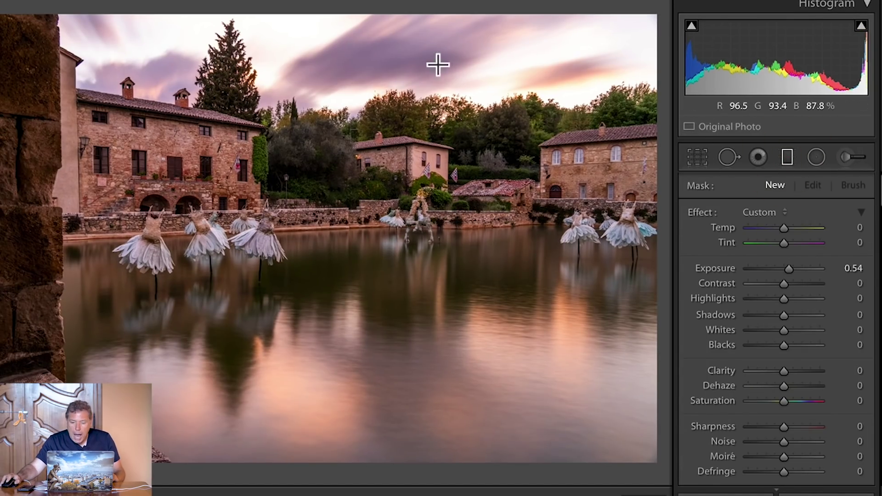
Add a graduated filter over the sky with Exposure -0.62 and Temp -36.
left_click_drag(446, 49, 447, 225)
left_click_drag(788, 267, 778, 269)
left_click_drag(783, 228, 771, 230)
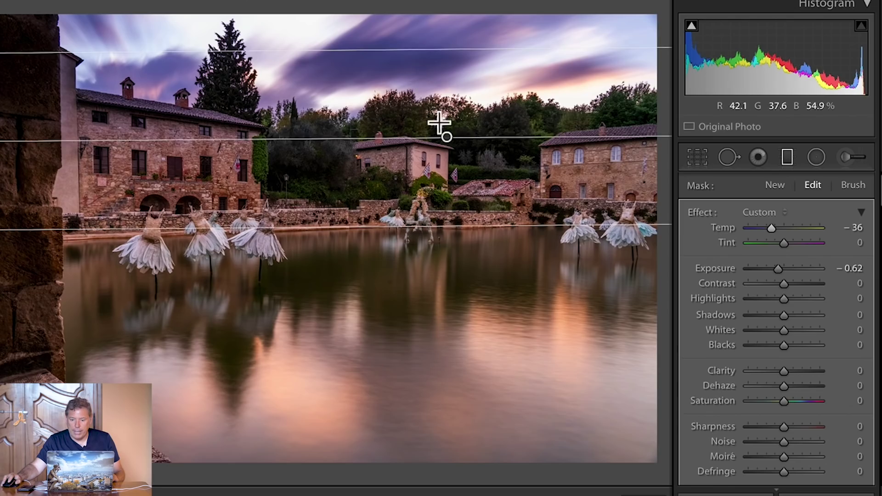
left_click_drag(444, 138, 447, 51)
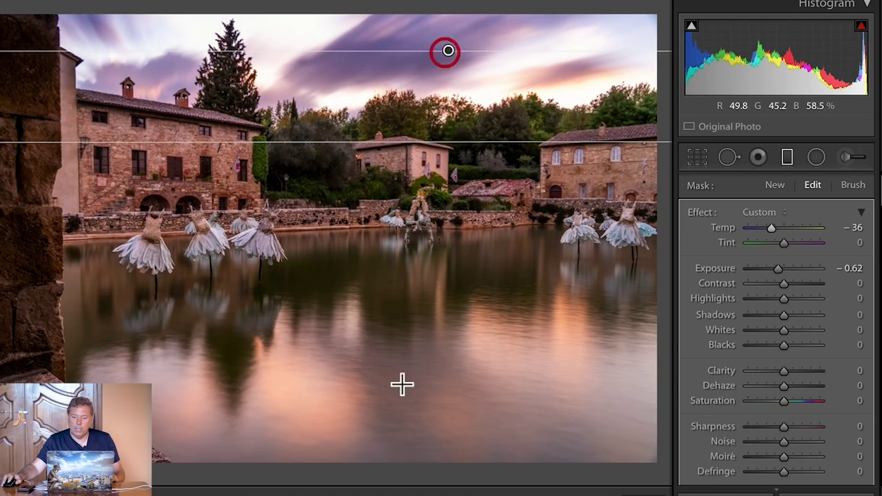
Add a second graduated filter over the water at Exposure -1.17, then lower Clarity to -9.
left_click_drag(427, 425, 377, 201)
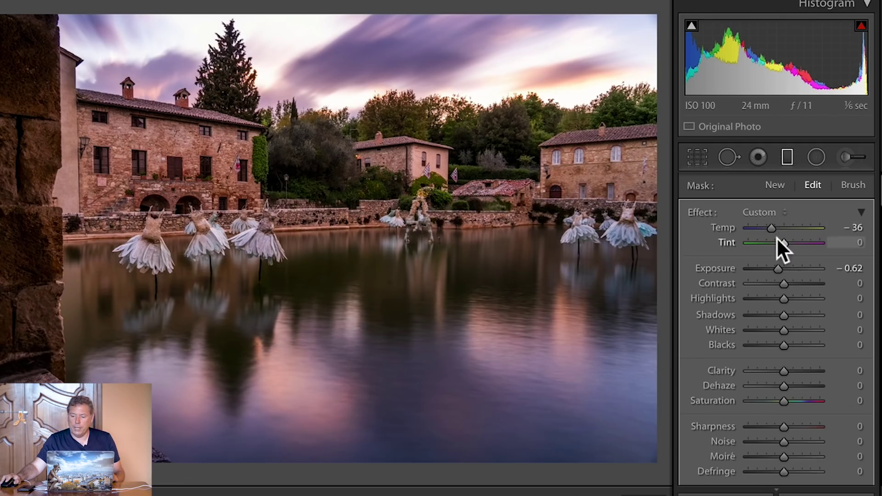
double_click(773, 226)
left_click_drag(778, 270, 774, 269)
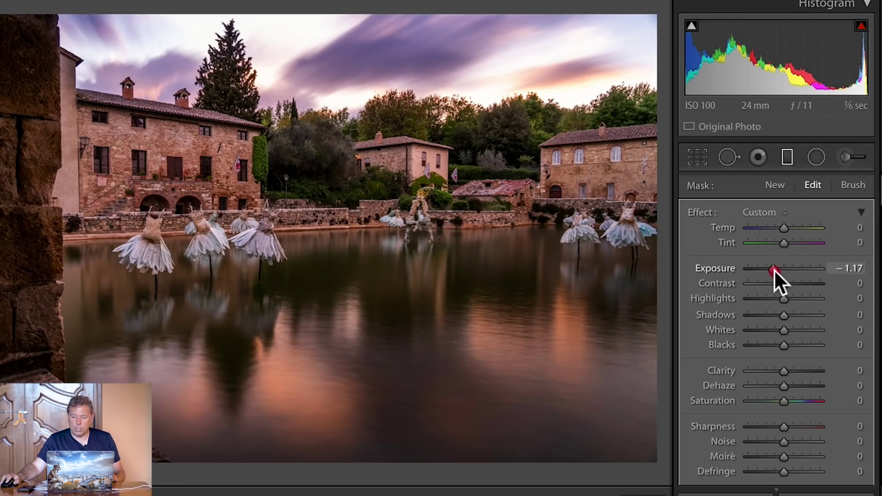
left_click_drag(405, 311, 450, 352)
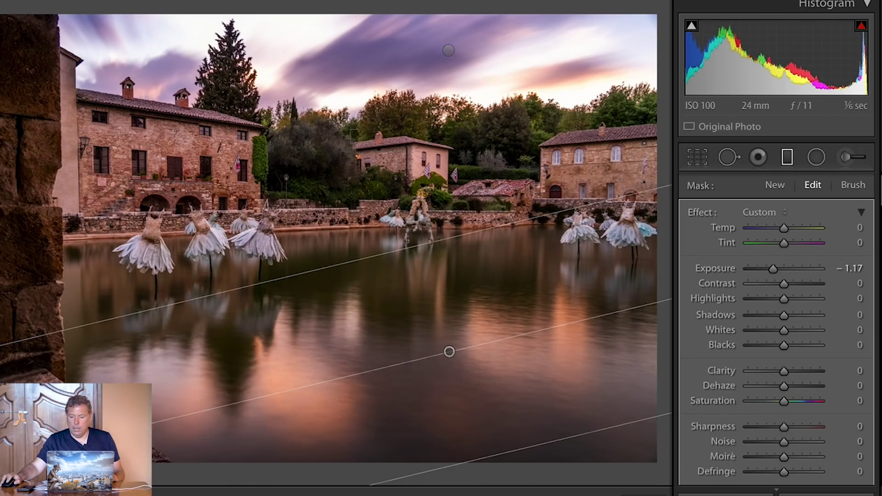
left_click(650, 494)
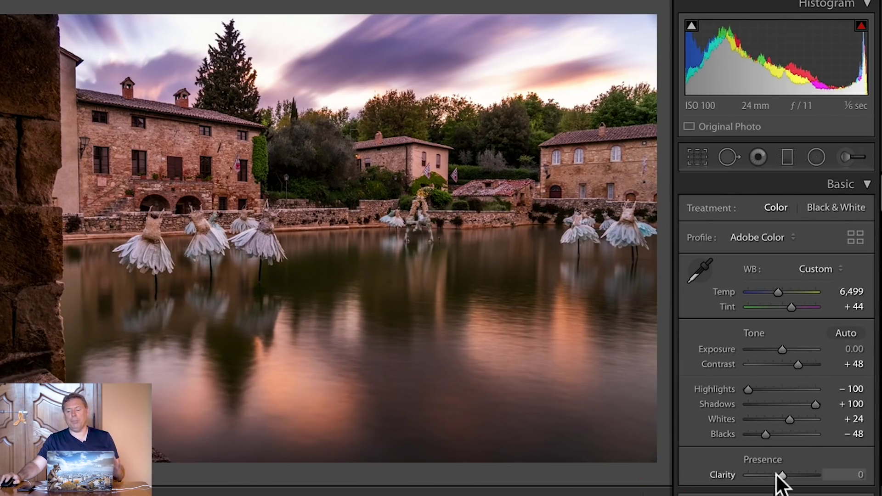
left_click_drag(777, 473, 754, 471)
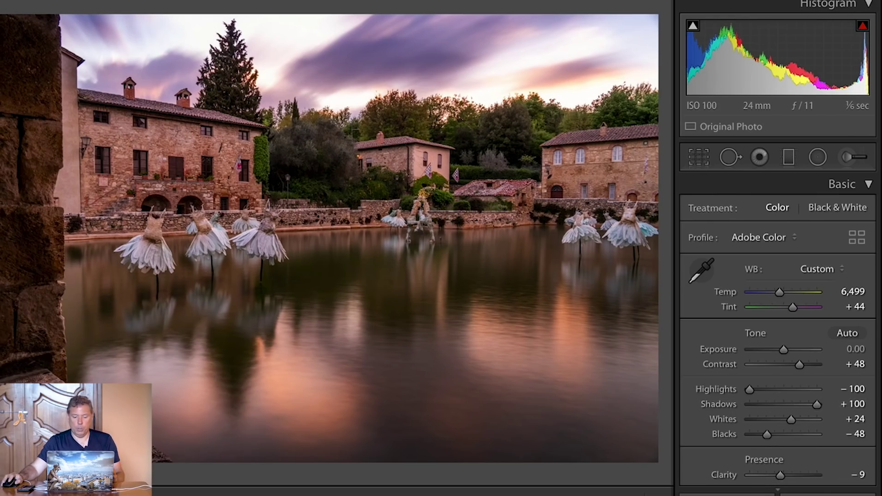
Compare against the unedited original, then try a first Adjustment Brush stroke across the scene.
key("super+shift+r")
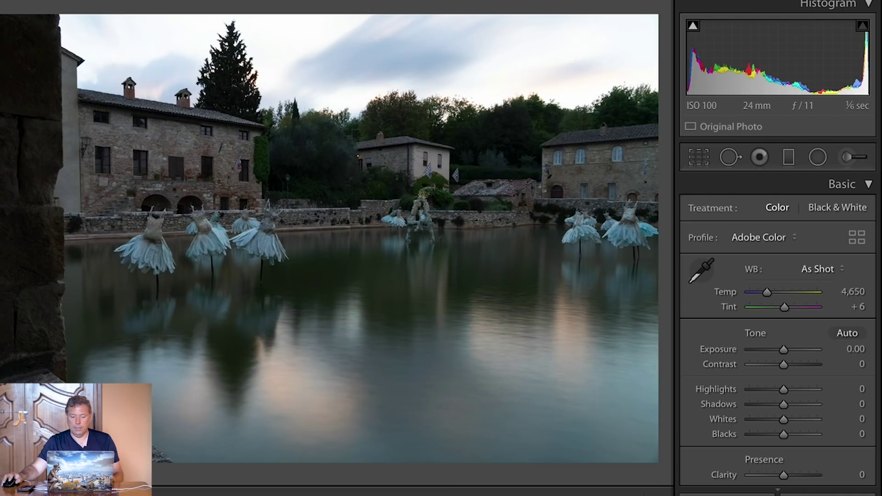
key("super+z")
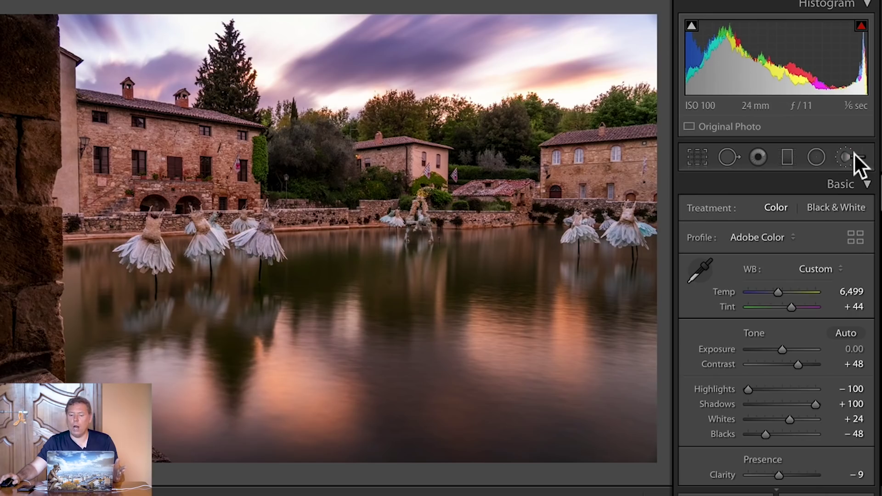
left_click(854, 155)
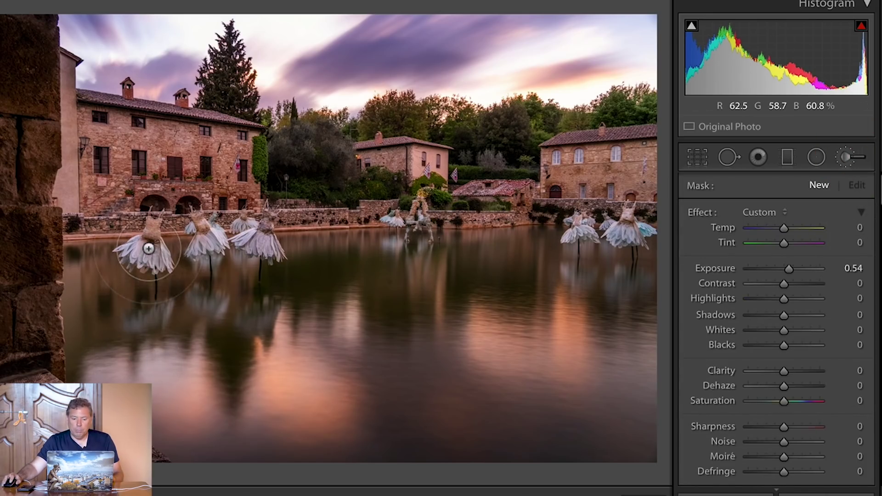
mouse_move(266, 258)
left_mouse_down()
mouse_move(369, 220)
mouse_move(653, 193)
left_mouse_up()
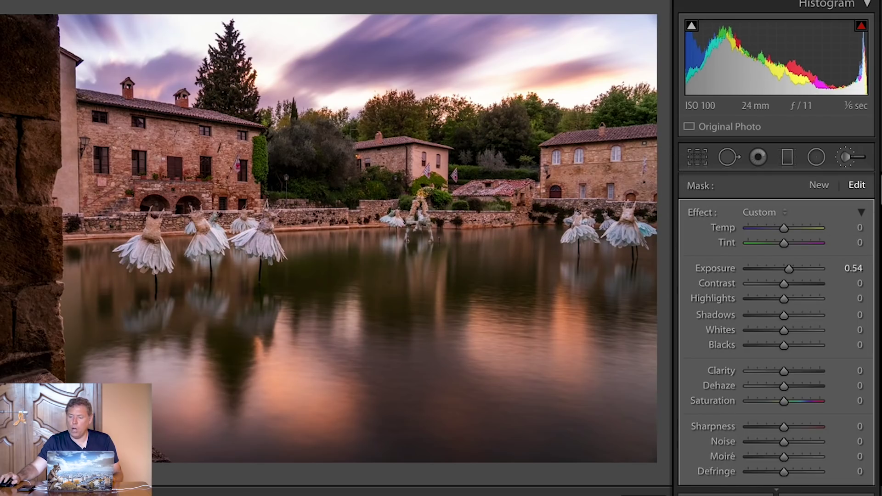
scroll(878, 221, "down", 10)
scroll(880, 216, "up", 5)
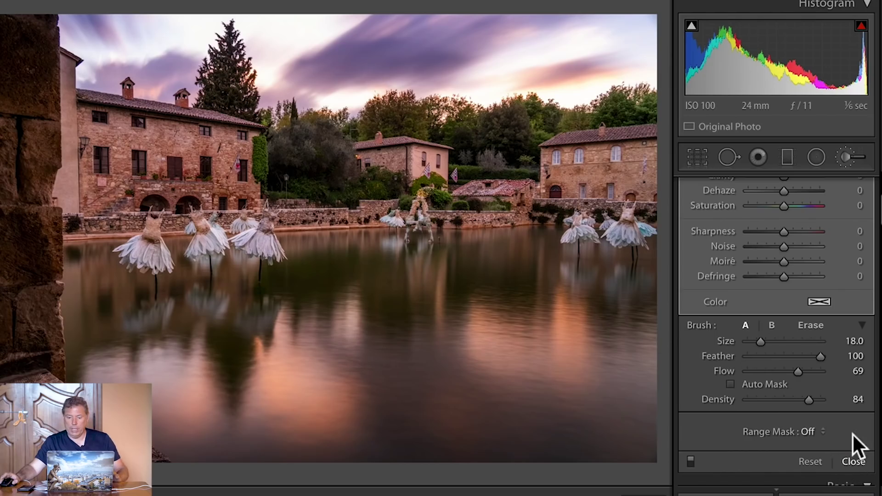
left_click(853, 462)
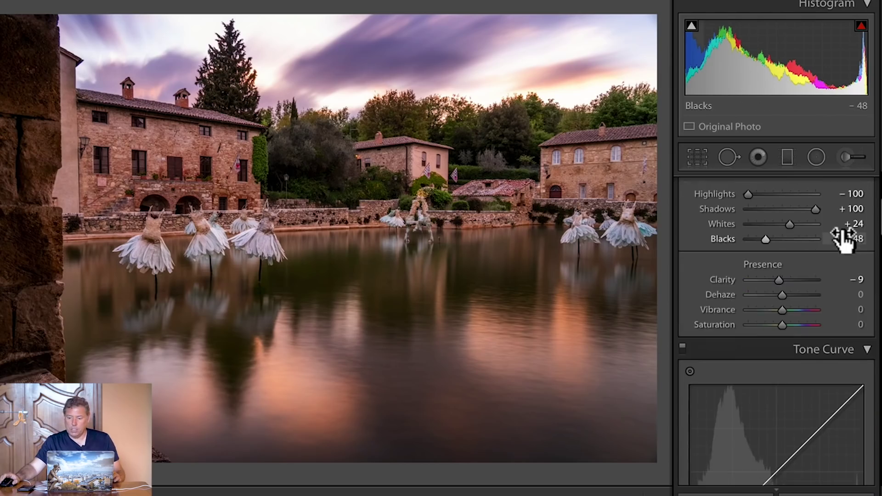
scroll(793, 271, "up", 3)
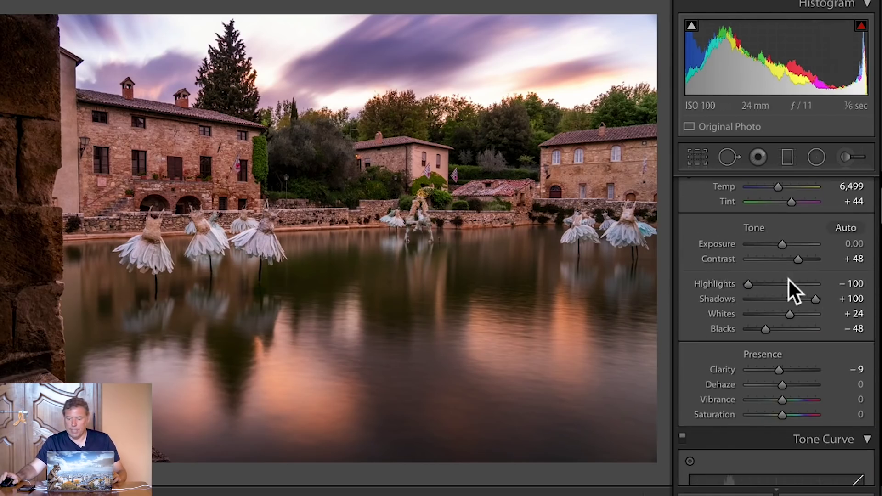
Paint over the ballerina sculptures and set the brush to Exposure 0.49 and Clarity 40.
left_click(853, 156)
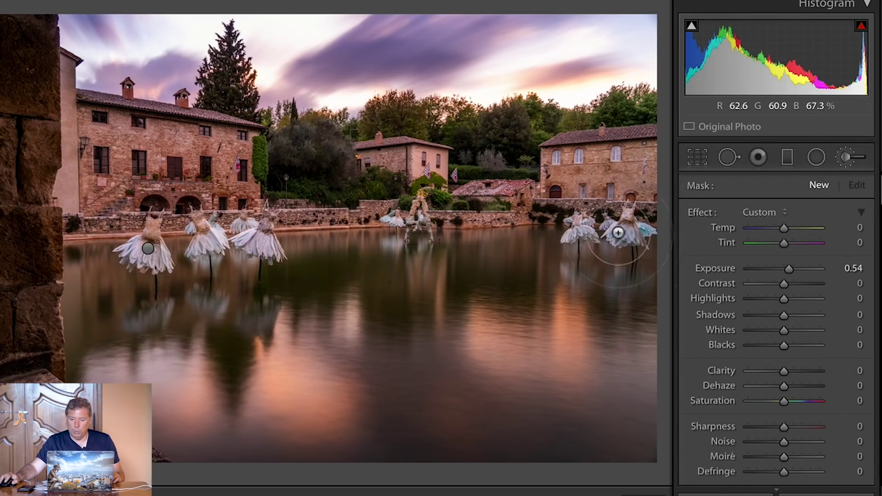
mouse_move(148, 248)
left_mouse_down()
mouse_move(413, 230)
mouse_move(600, 229)
left_mouse_up()
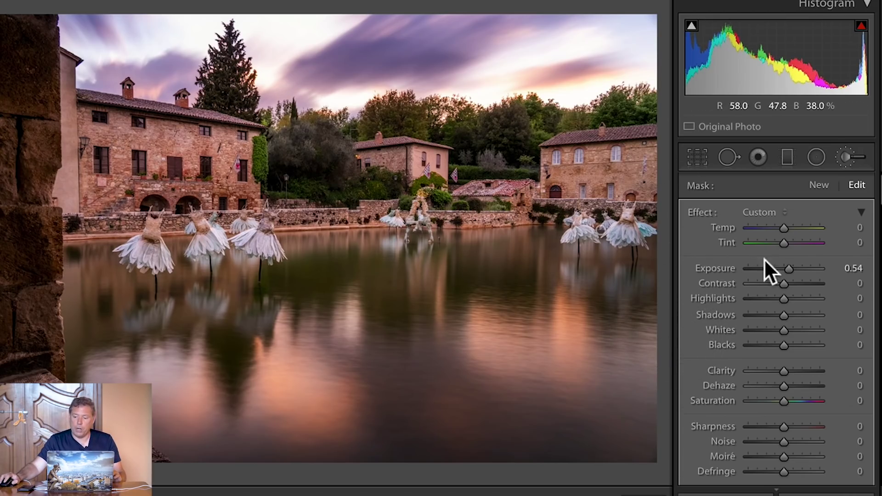
left_click(798, 267)
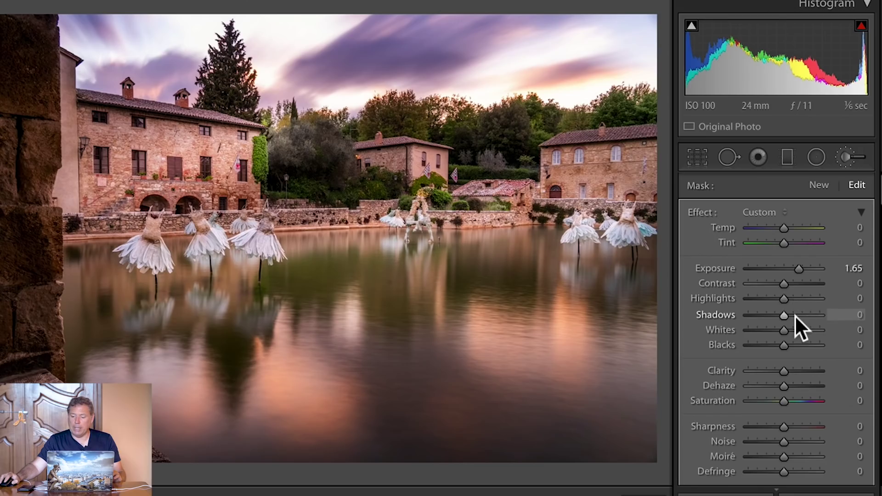
left_click(798, 370)
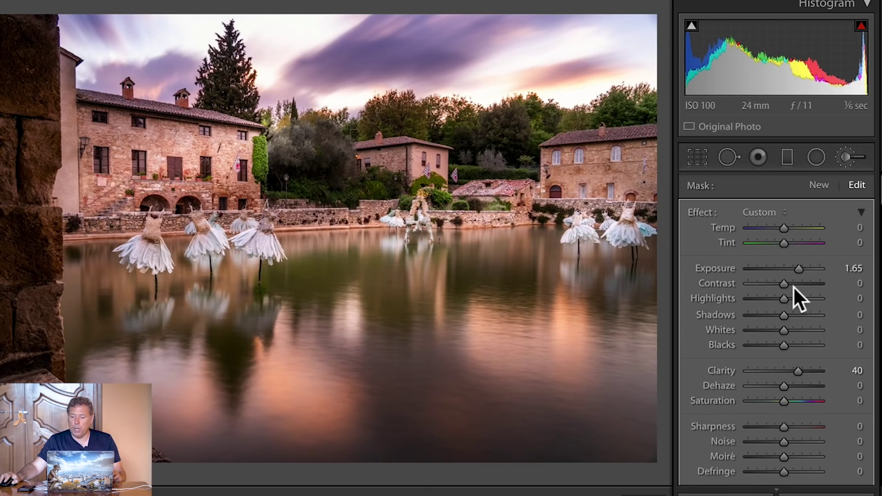
left_click_drag(798, 268, 788, 267)
Close the brush and commit a 16 x 9 Aspect crop on the Roman bath photo.
key("w")
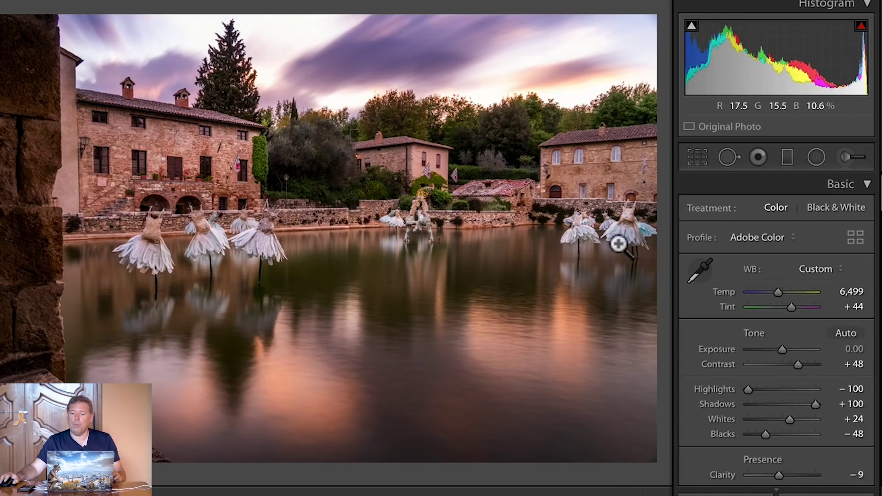
left_click(696, 159)
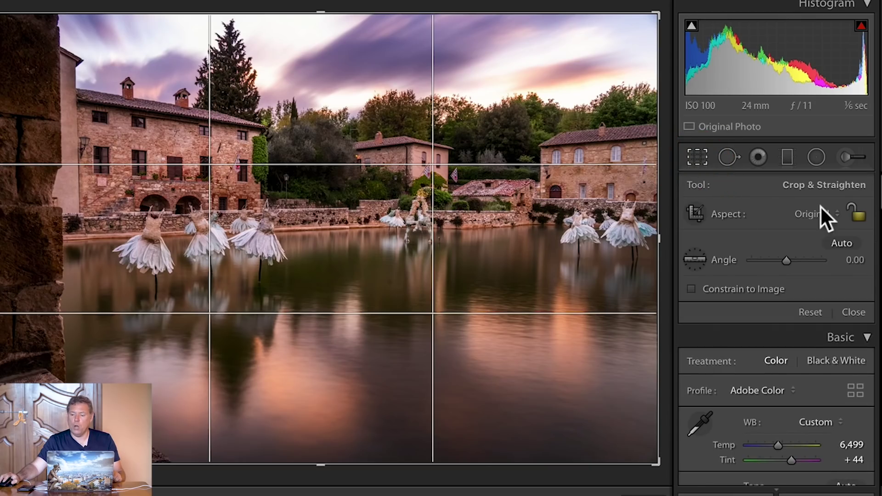
left_click(833, 212)
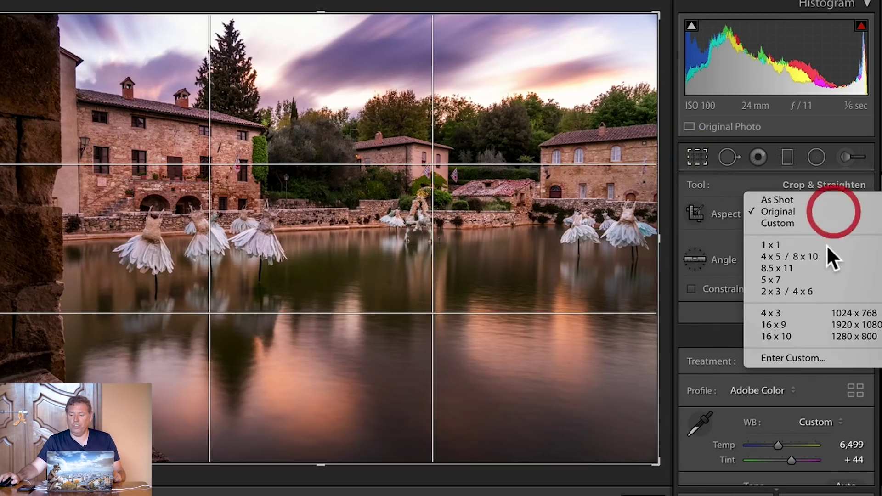
left_click(813, 324)
left_click(807, 294)
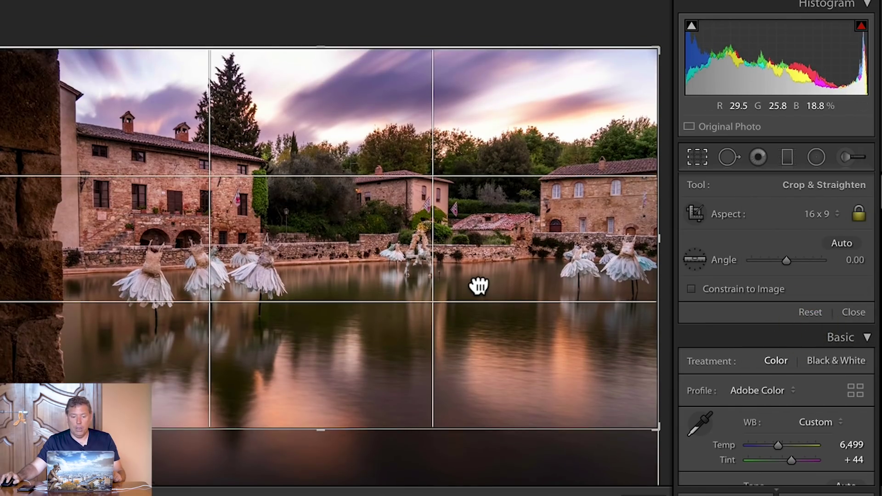
left_click(478, 283)
key("Return")
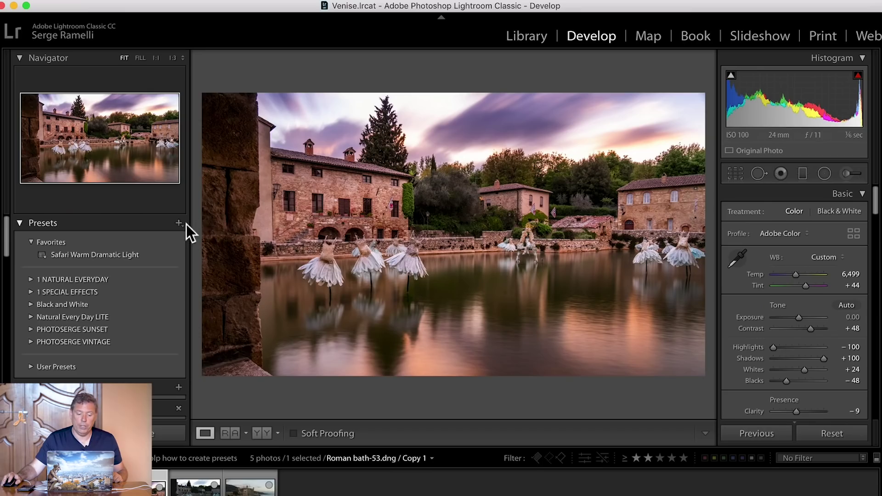
Start a new develop preset and create a new preset group named for the presets' author.
left_click(181, 224)
left_click(211, 235)
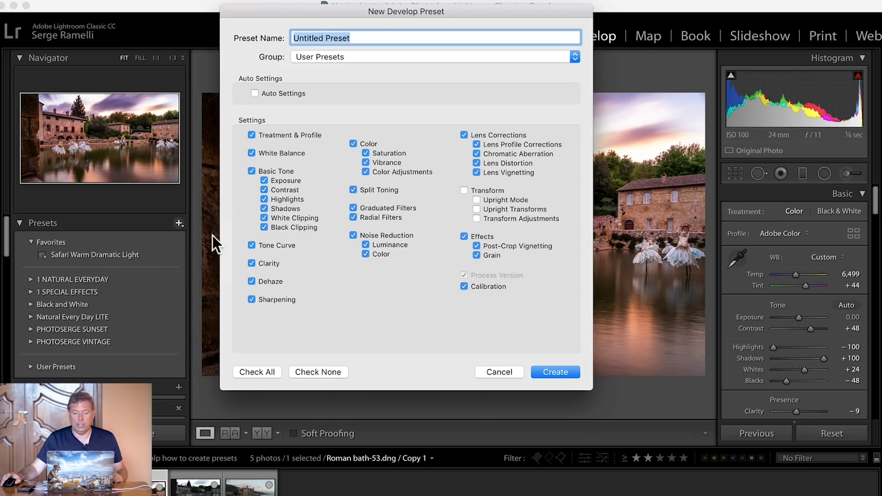
left_click(372, 57)
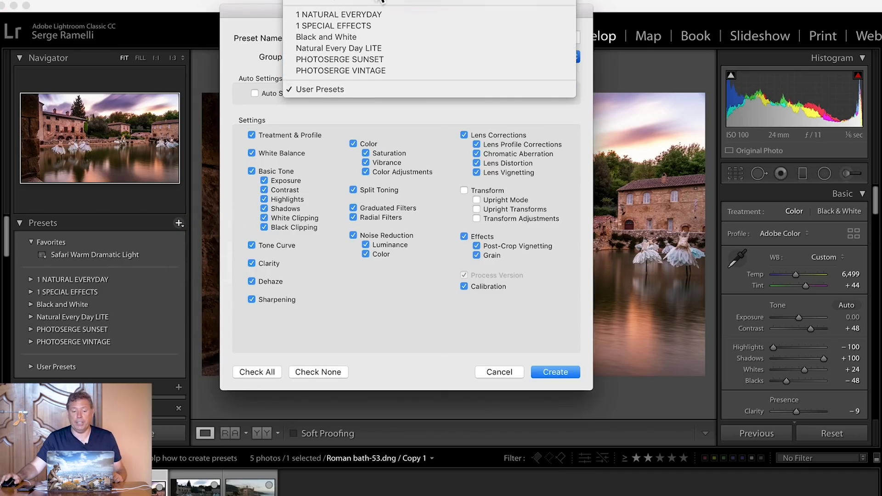
left_click(376, 2)
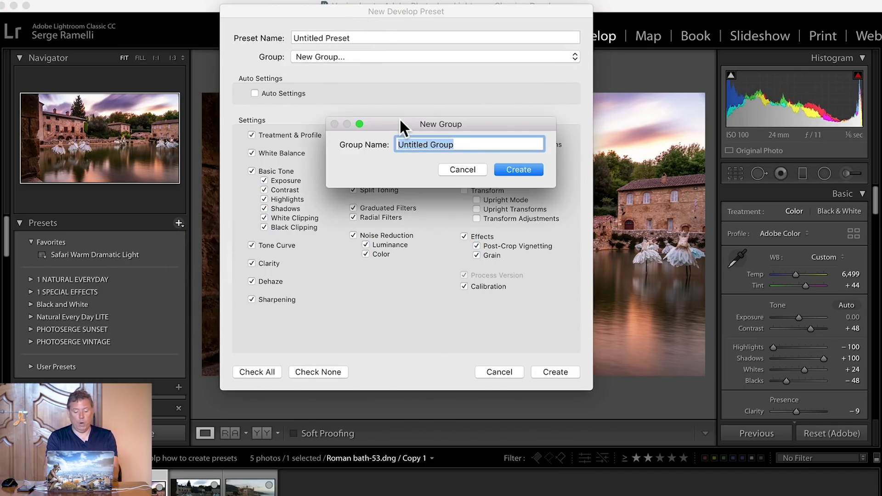
type("Serge Ramelli Ores")
key("BackSpace")
key("BackSpace")
key("BackSpace")
key("BackSpace")
type("Presets")
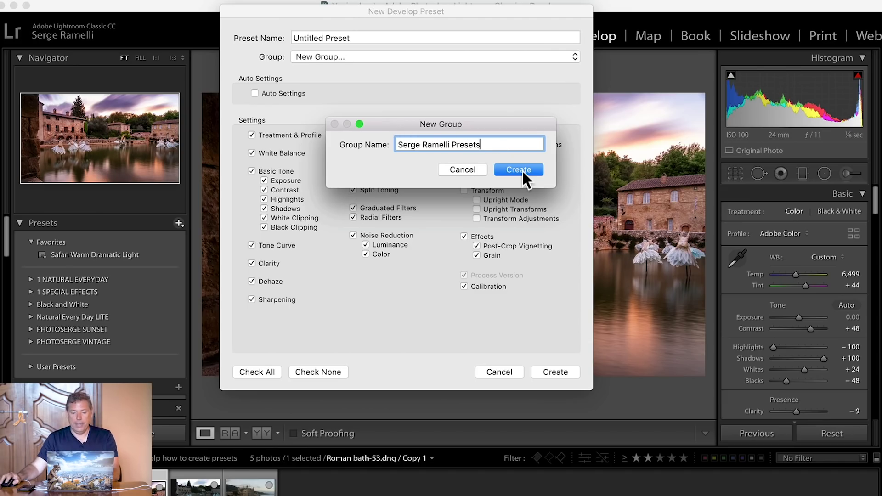
left_click(522, 170)
Name the preset 'Long Exposure I' and exclude Transform settings.
triple_click(382, 36)
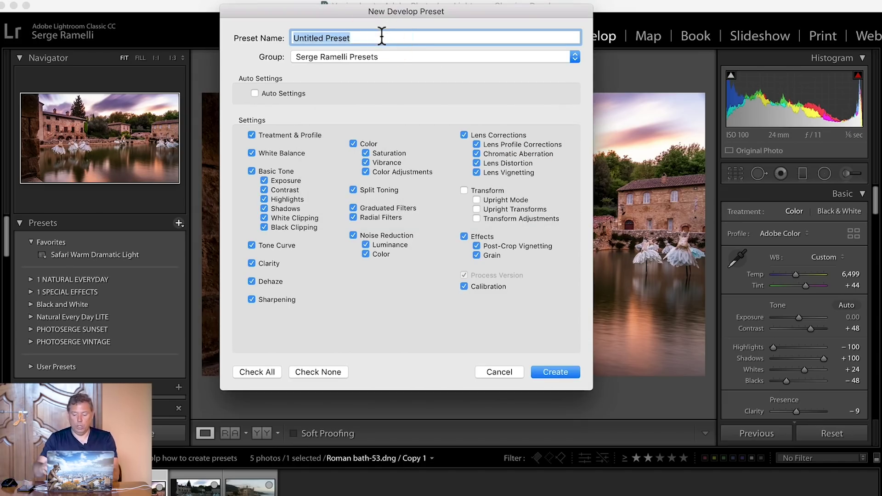
type("Long Exposure I")
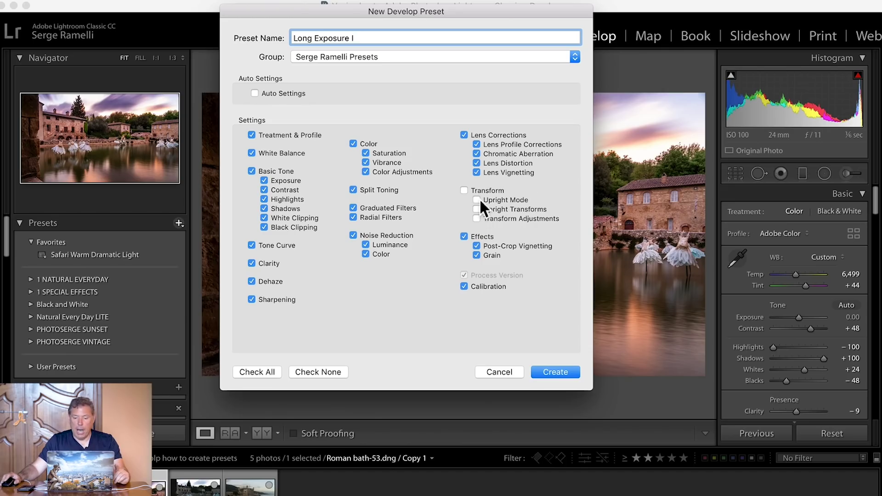
left_click(489, 188)
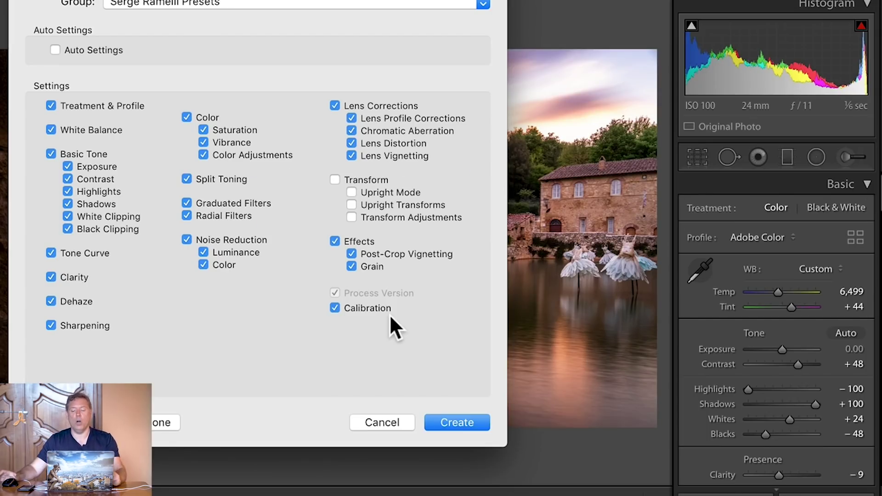
Save the preset, then apply Long Exposure I from the new group to the chapel photo.
left_click(464, 420)
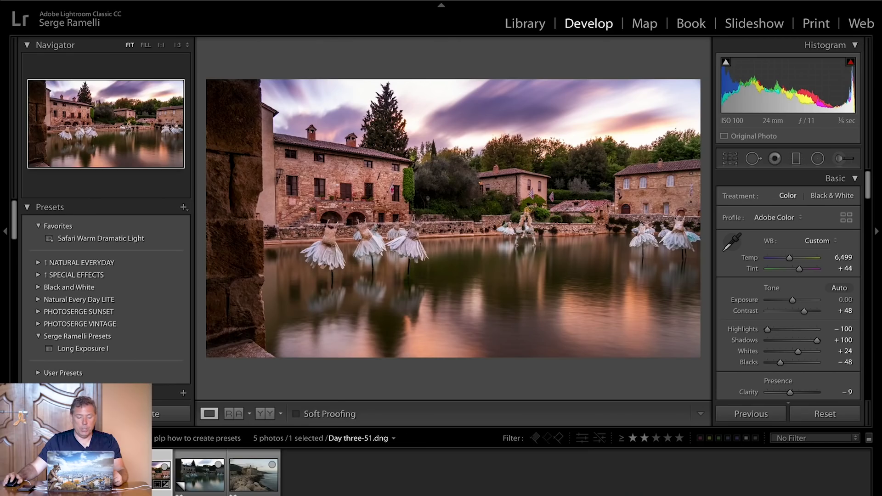
key("Left")
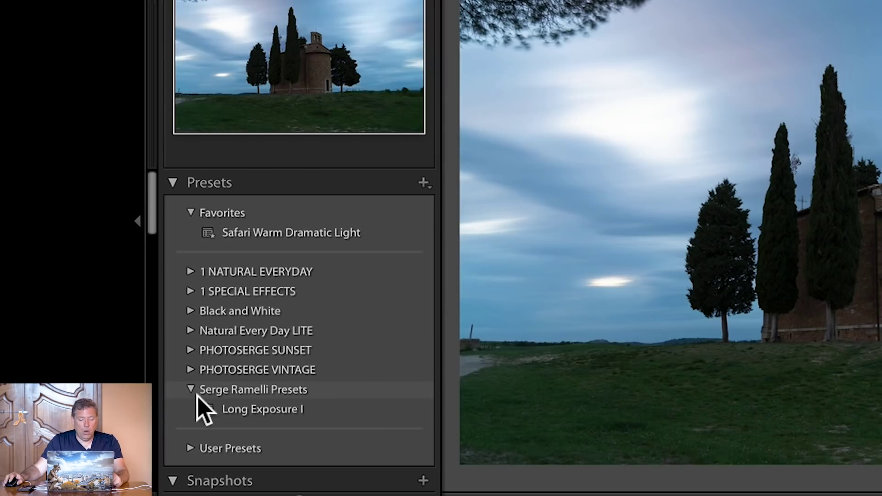
left_click(91, 348)
left_click(278, 410)
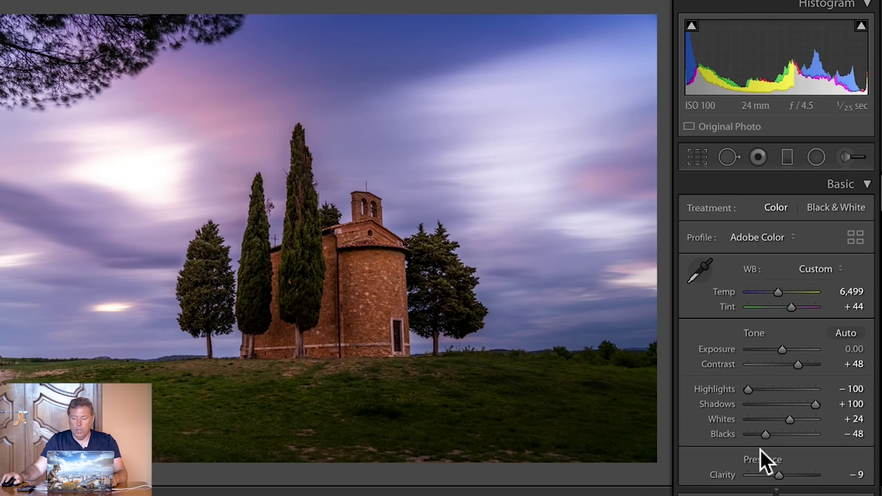
Deepen the chapel photo's Blacks to -74 and shift the tint slightly toward magenta.
key("alt")
left_click_drag(765, 434, 784, 418)
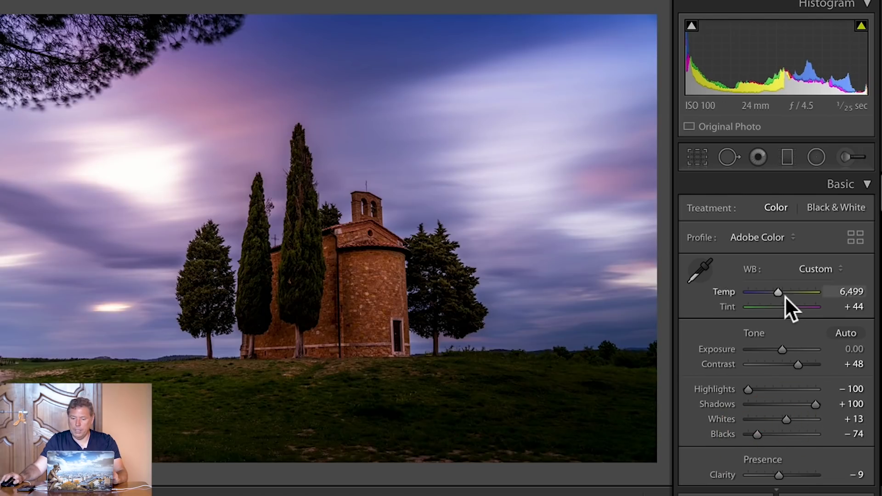
left_click_drag(796, 308, 797, 307)
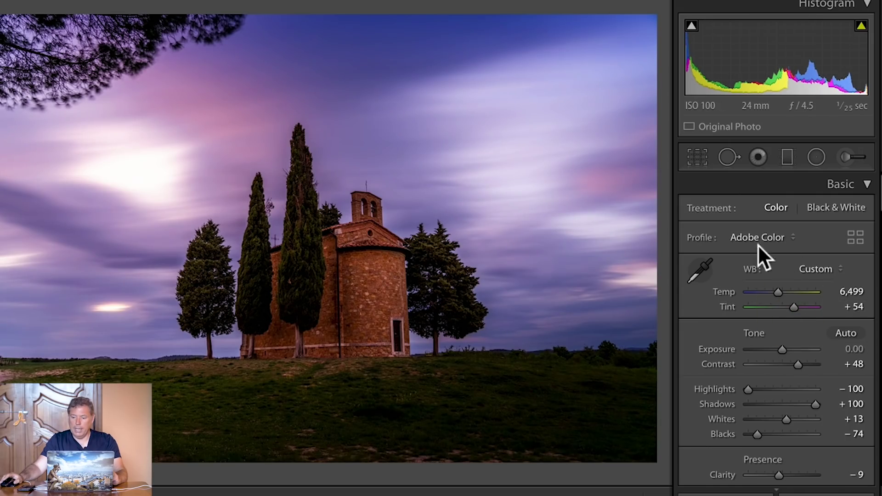
Crop the chapel photo to 16 x 9, repositioning and enlarging the frame around the cypresses.
left_click(699, 156)
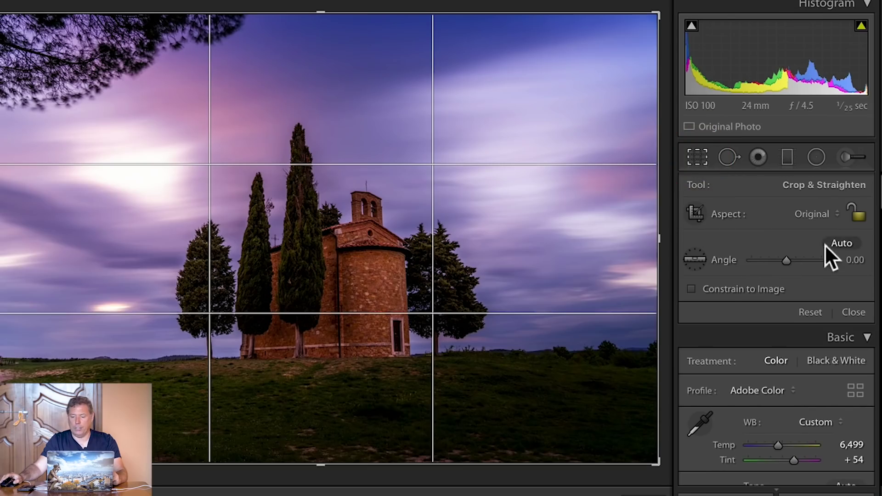
left_click(835, 213)
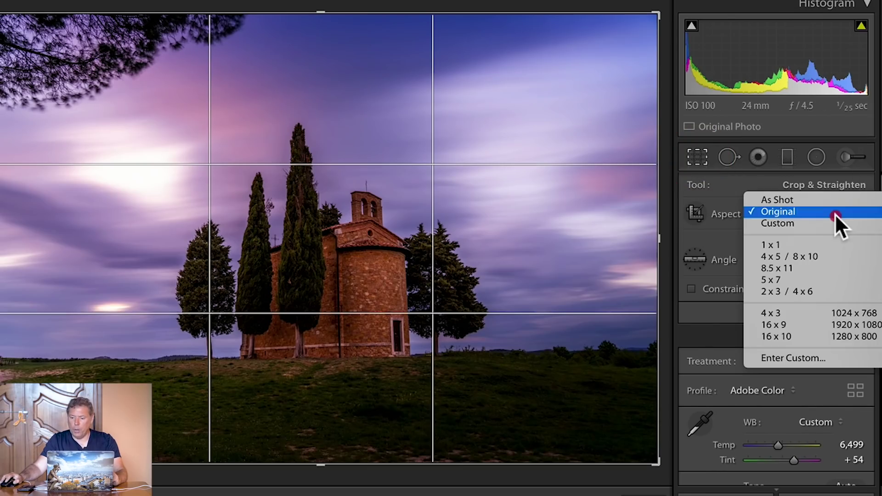
left_click(788, 324)
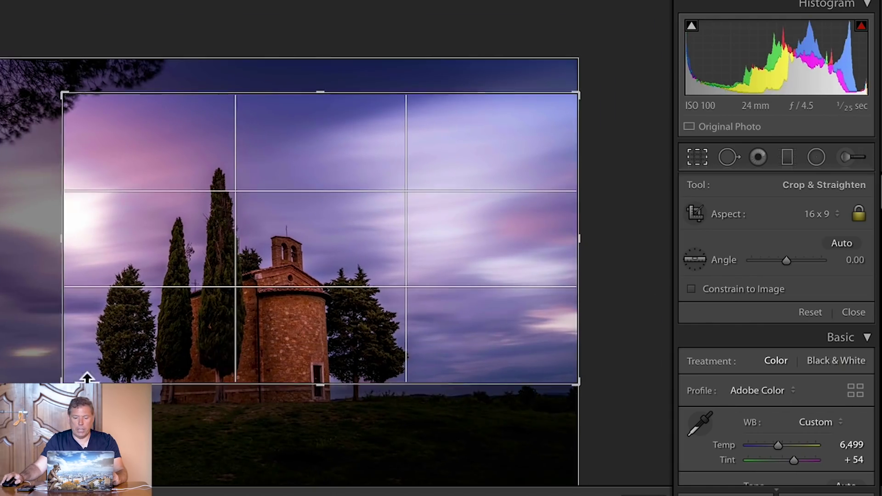
left_click_drag(87, 374, 254, 232)
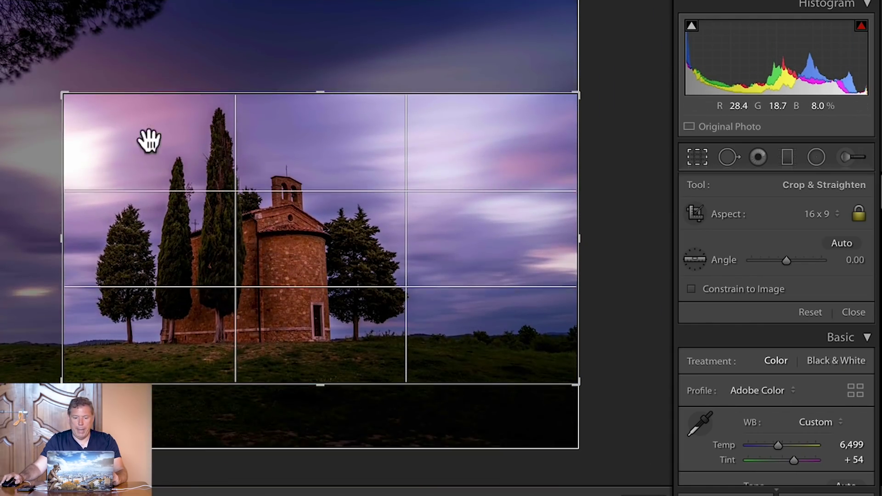
left_click_drag(62, 95, 43, 81)
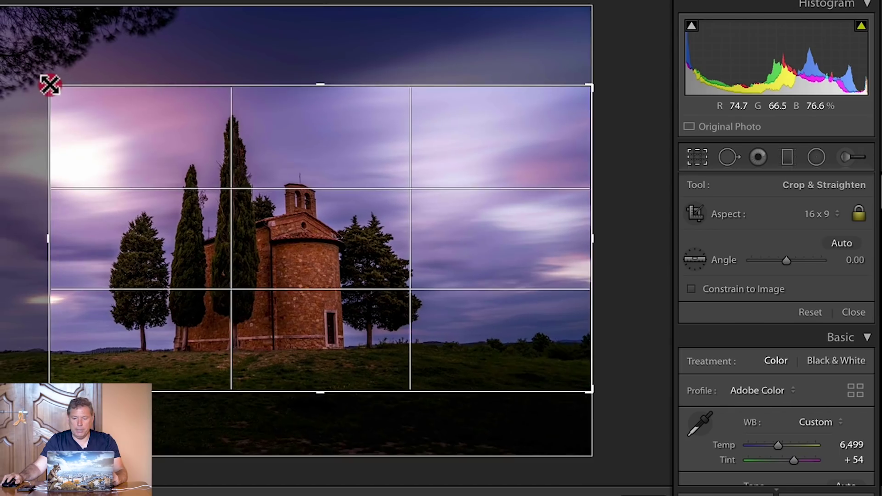
key("Return")
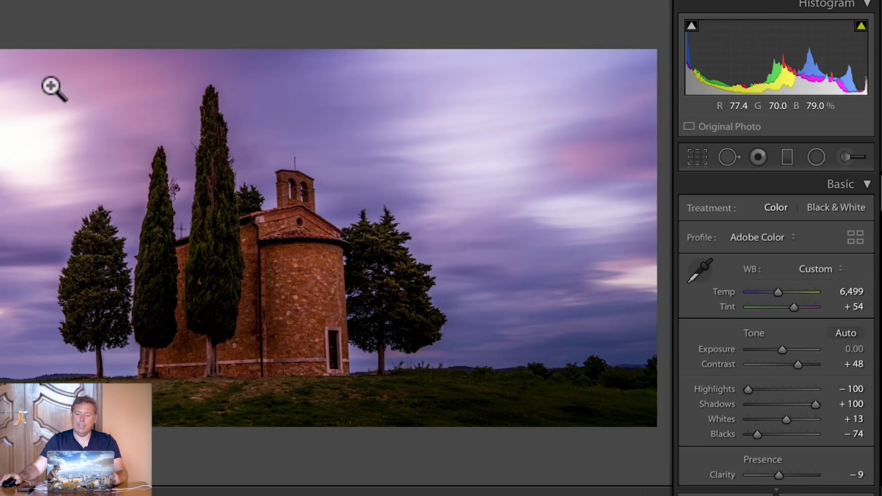
Add a graduated filter down from the top of the sky (Temp -36, Exposure -0.62).
left_click(787, 158)
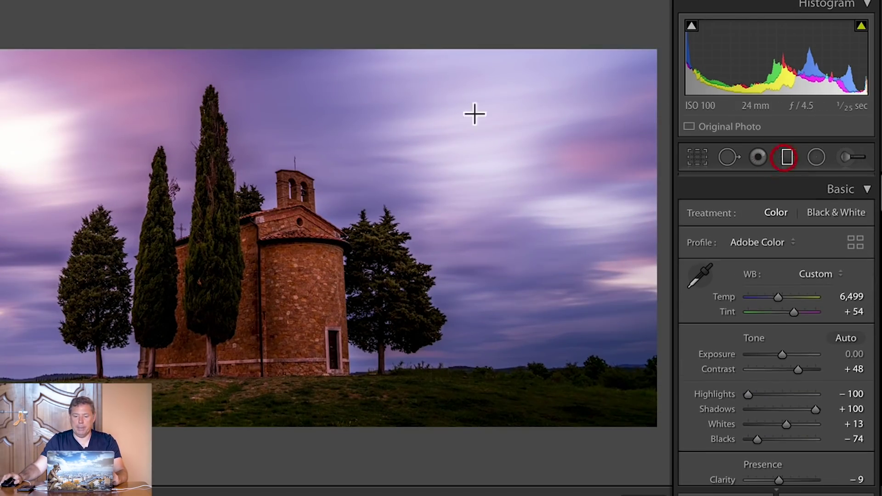
left_click_drag(401, 3, 396, 108)
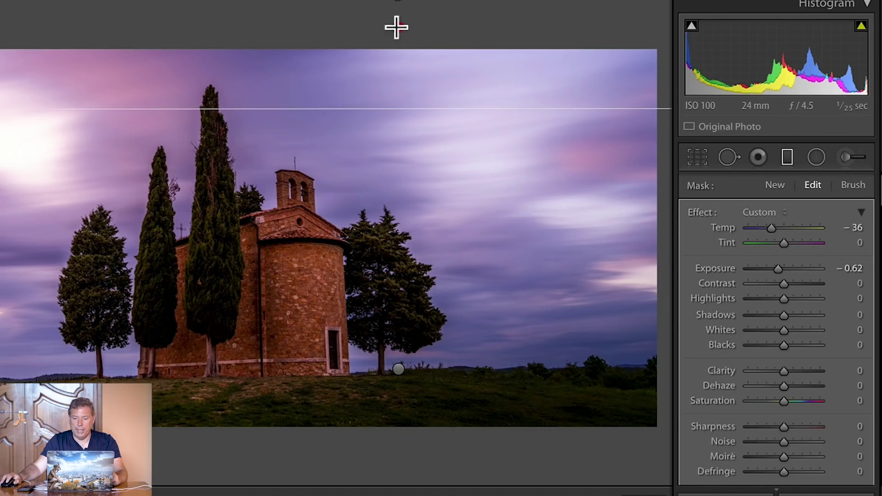
left_click_drag(396, 2, 396, 87)
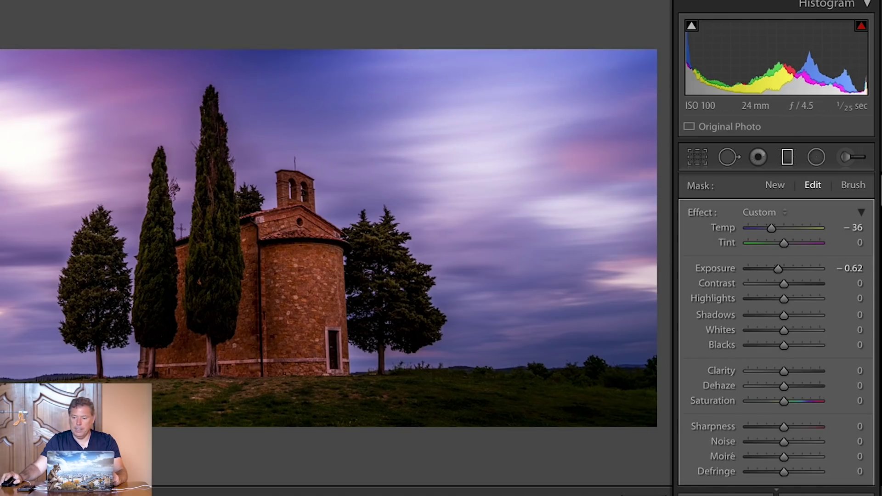
left_click(787, 157)
Draw a radial filter over the chapel with Exposure 0.83 and Feather 100.
left_click(817, 158)
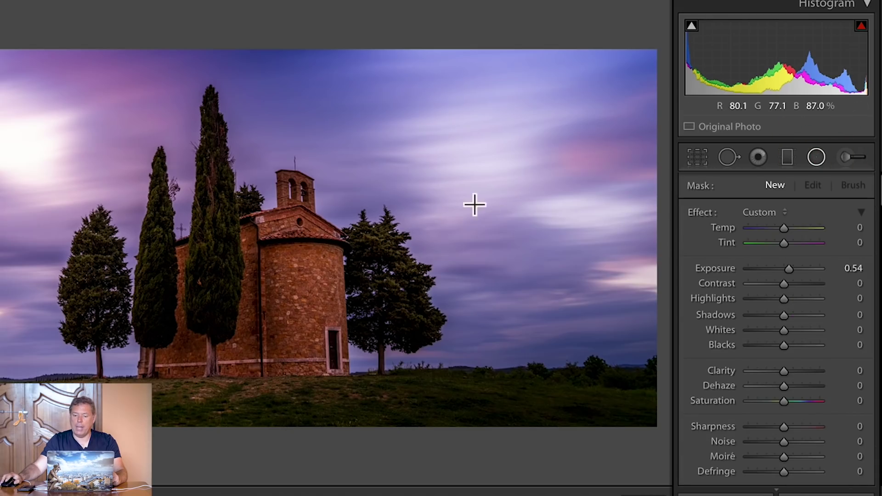
left_click_drag(432, 203, 674, 292)
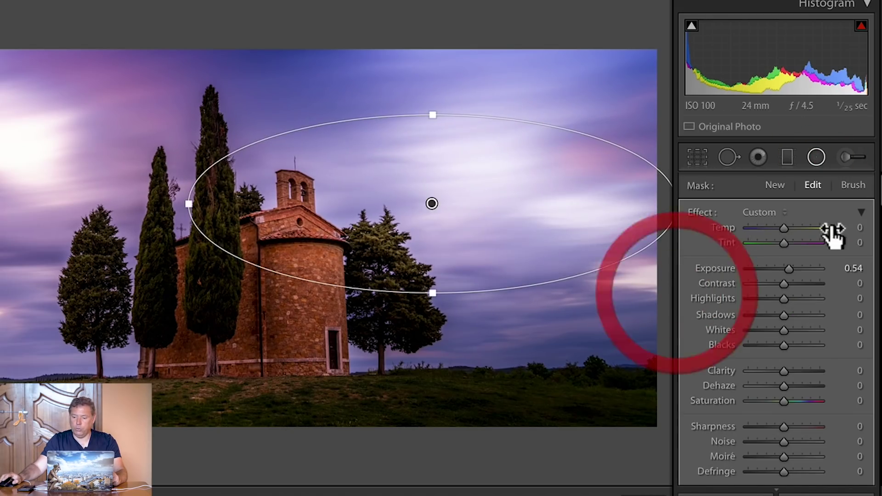
left_click_drag(788, 268, 790, 270)
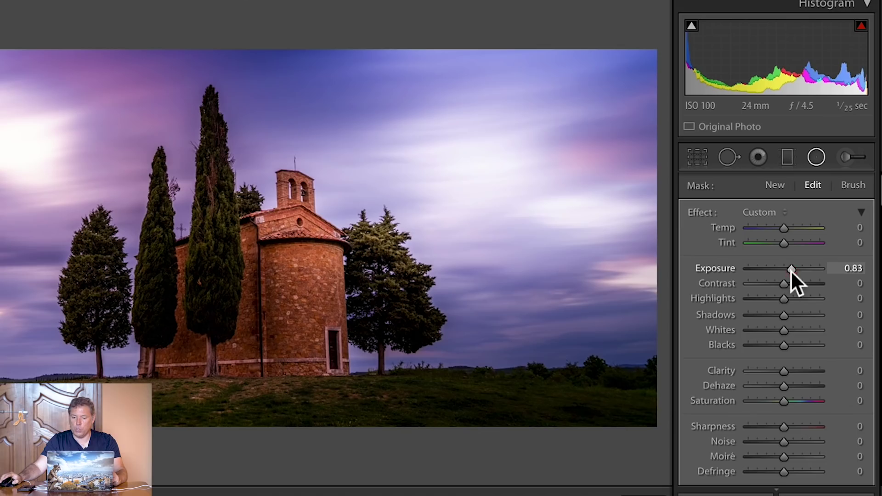
scroll(791, 283, "down", 5)
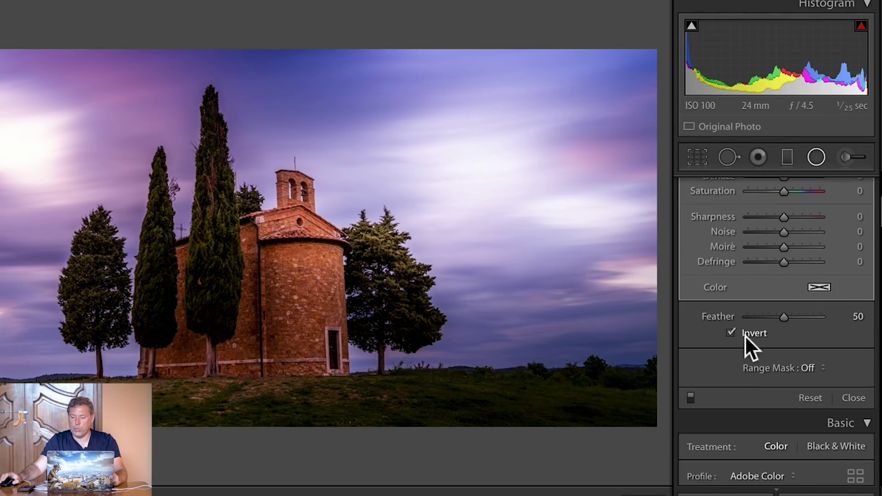
left_click_drag(800, 314, 846, 309)
mouse_move(429, 203)
left_mouse_down()
mouse_move(506, 230)
mouse_move(299, 246)
mouse_move(110, 170)
mouse_move(305, 356)
mouse_move(266, 197)
mouse_move(288, 309)
mouse_move(341, 267)
mouse_move(380, 193)
mouse_move(394, 207)
mouse_move(422, 206)
left_mouse_up()
Set Post-Crop Vignetting Amount to -17 in Effects, then Basic Exposure to +0.05.
key("shift+m")
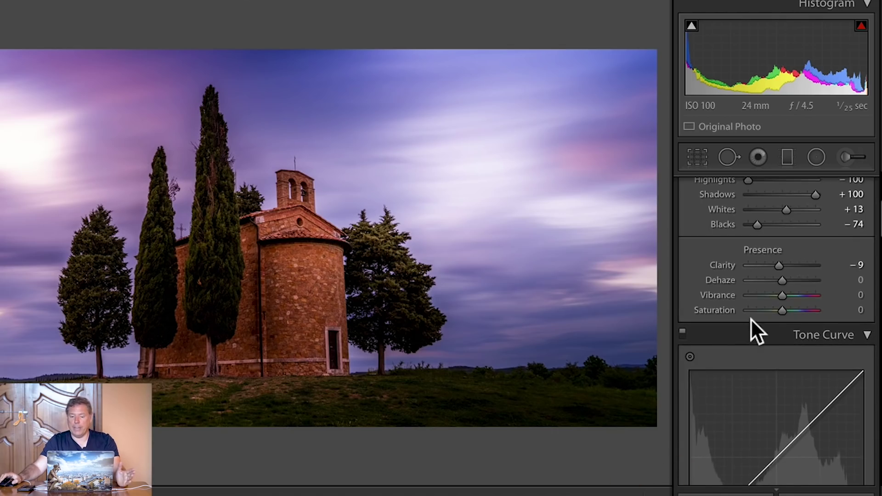
scroll(785, 416, "down", 8)
scroll(787, 414, "down", 15)
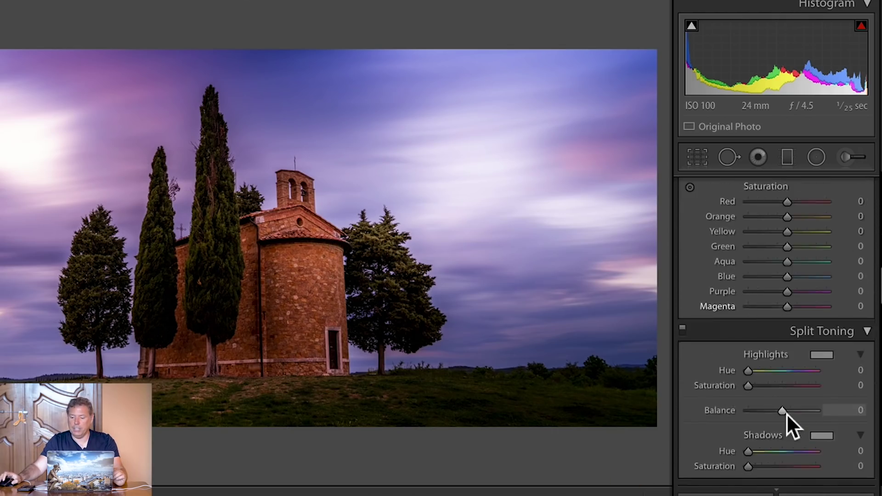
scroll(787, 413, "down", 10)
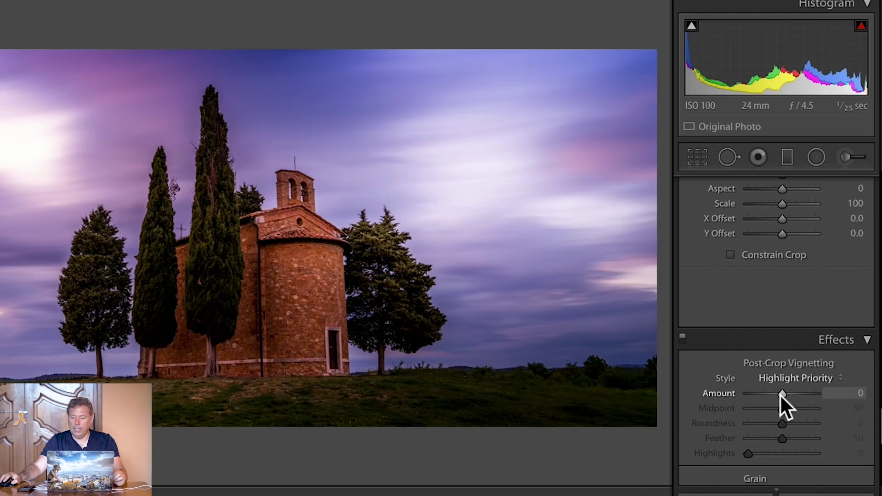
left_click_drag(780, 394, 774, 393)
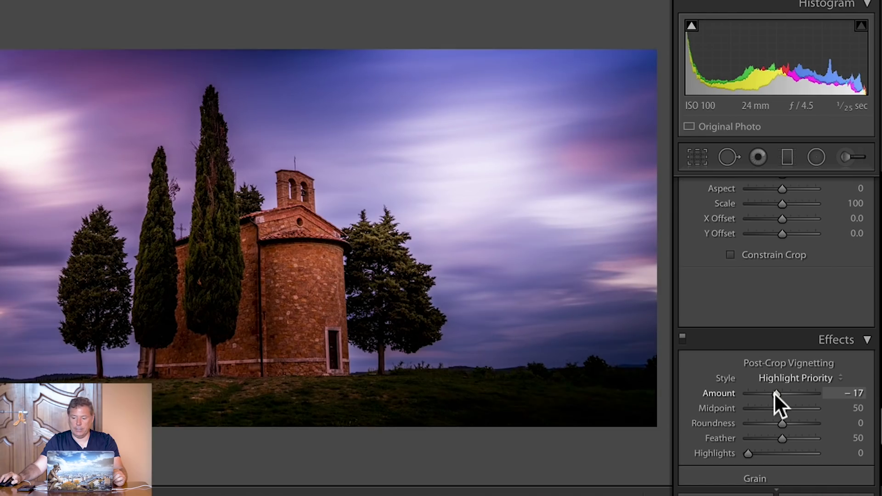
scroll(848, 276, "up", 5)
scroll(844, 277, "up", 15)
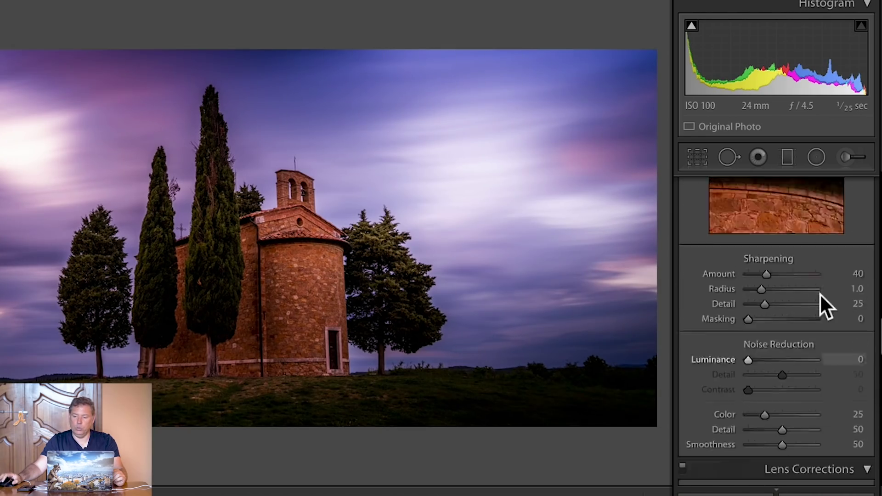
scroll(771, 322, "up", 10)
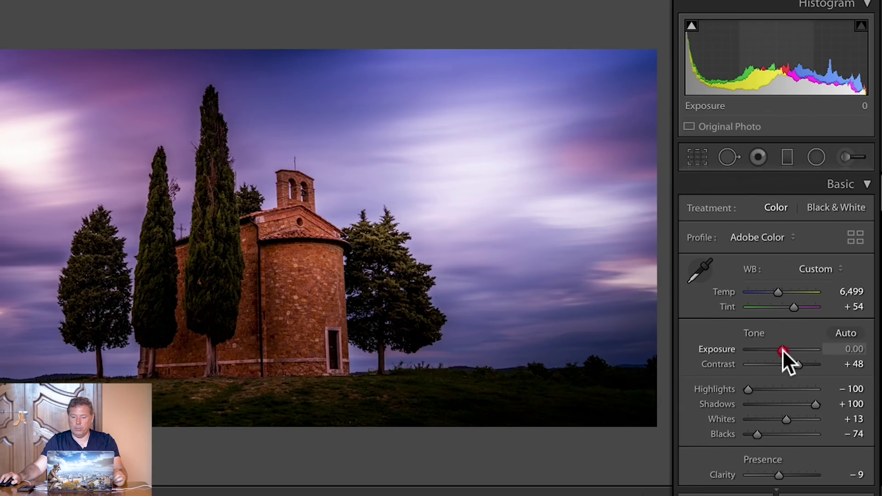
left_click_drag(781, 348, 781, 349)
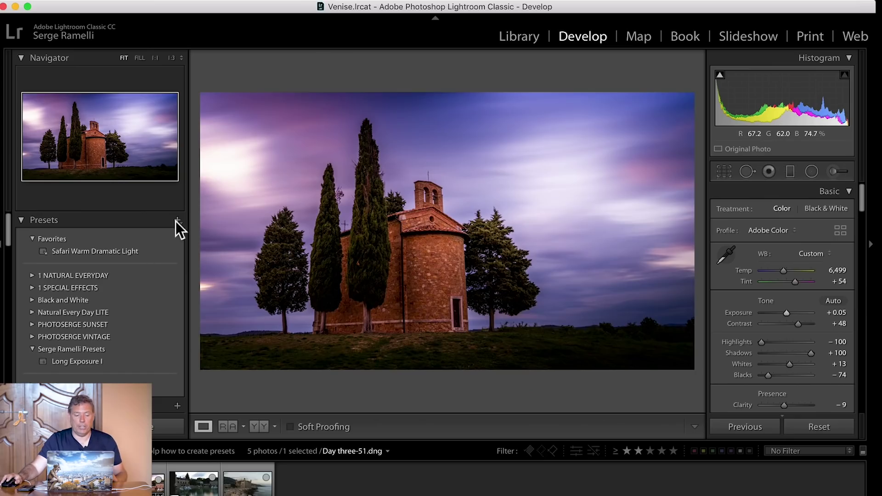
Create a develop preset named 'Long Exposure II' from the chapel photo's current settings.
left_click(177, 221)
left_click(177, 221)
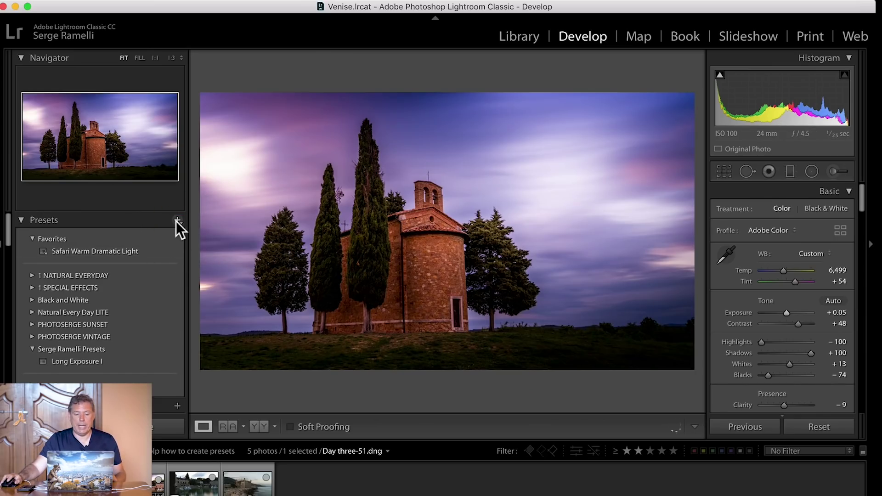
left_click(175, 221)
left_click(205, 233)
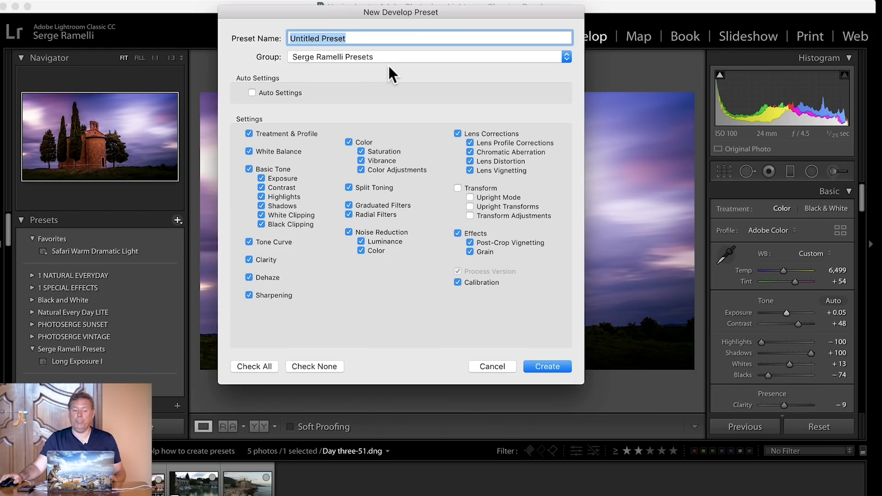
type("Long E")
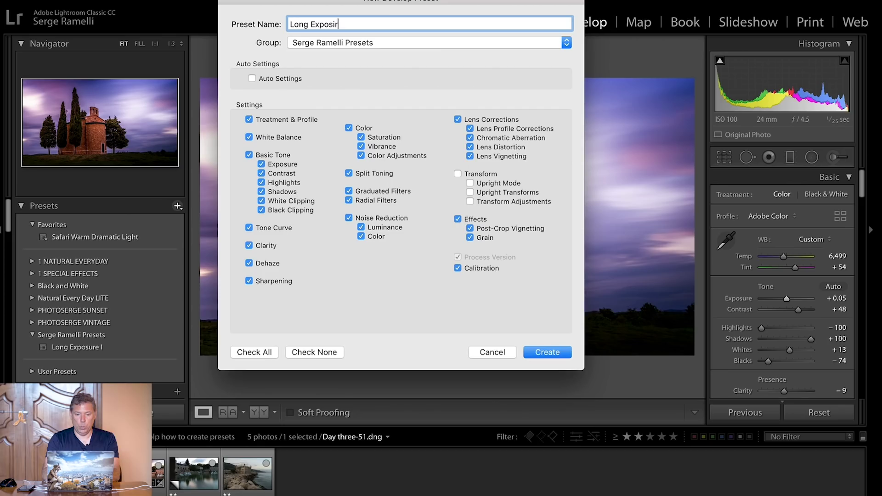
type("xposure I")
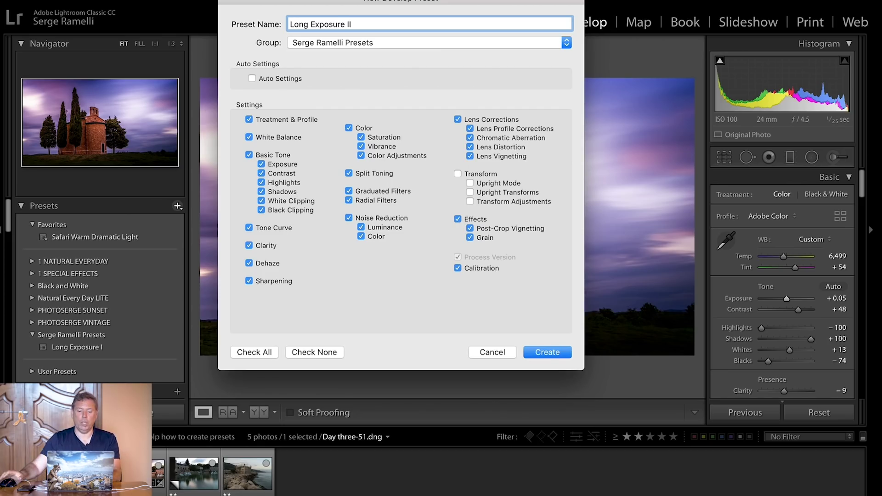
type("I")
left_click(548, 352)
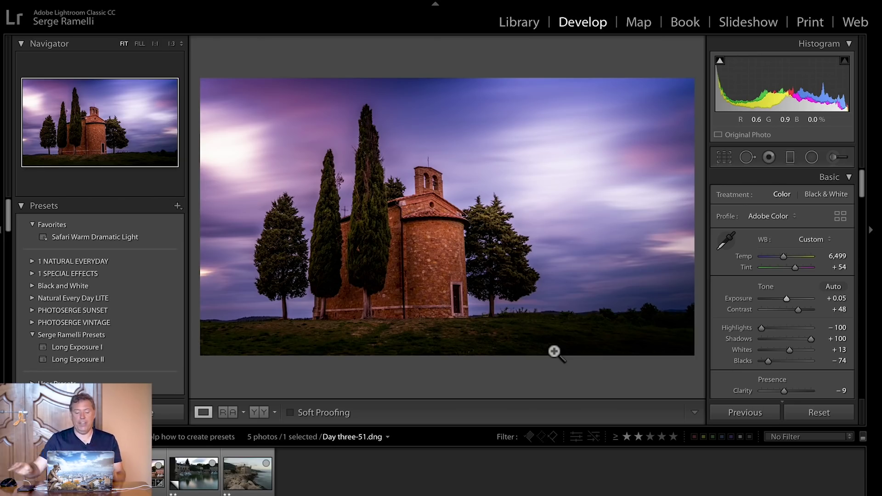
Select the castle-on-rocks thumbnail and choose Edit In > Edit in Adobe Photoshop.
left_click(249, 473)
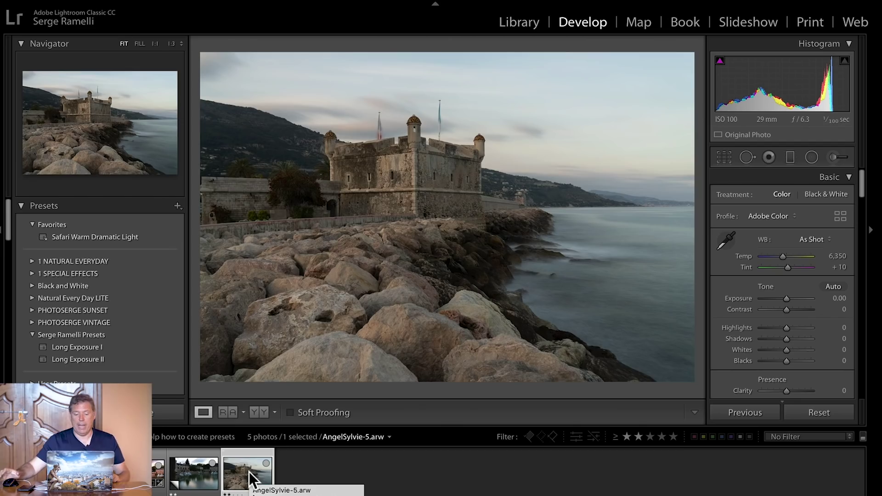
right_click(247, 472)
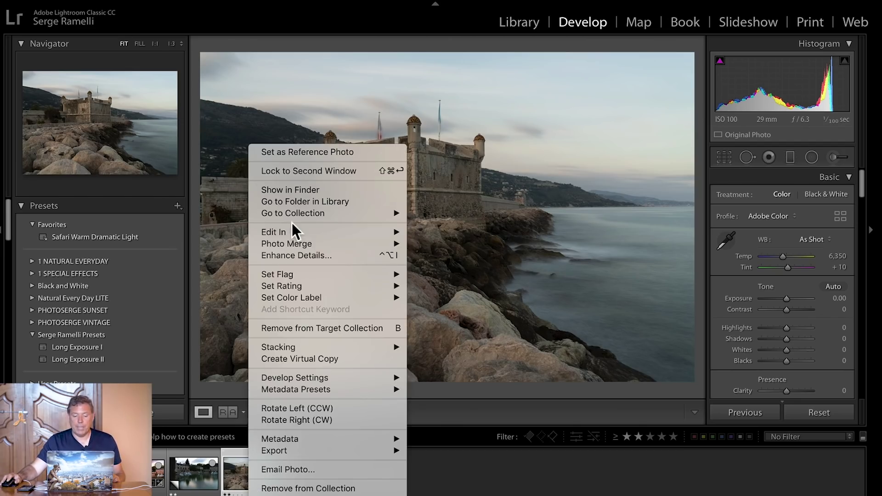
mouse_move(293, 229)
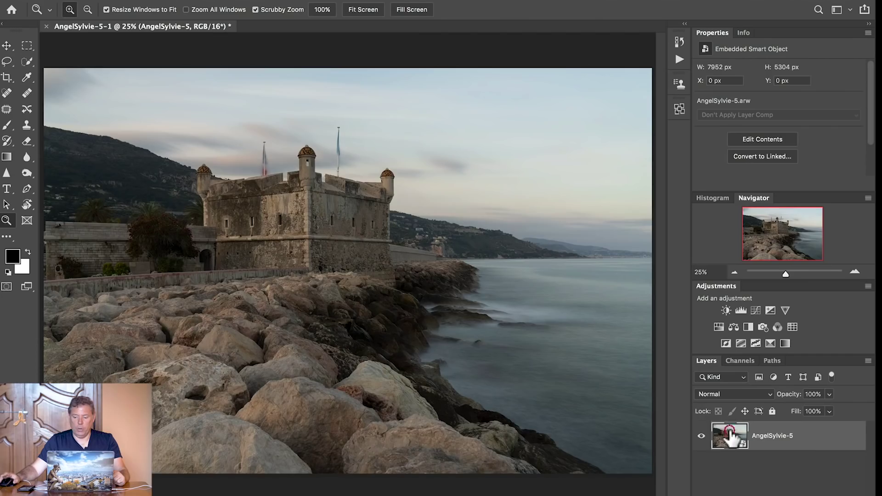
double_click(729, 436)
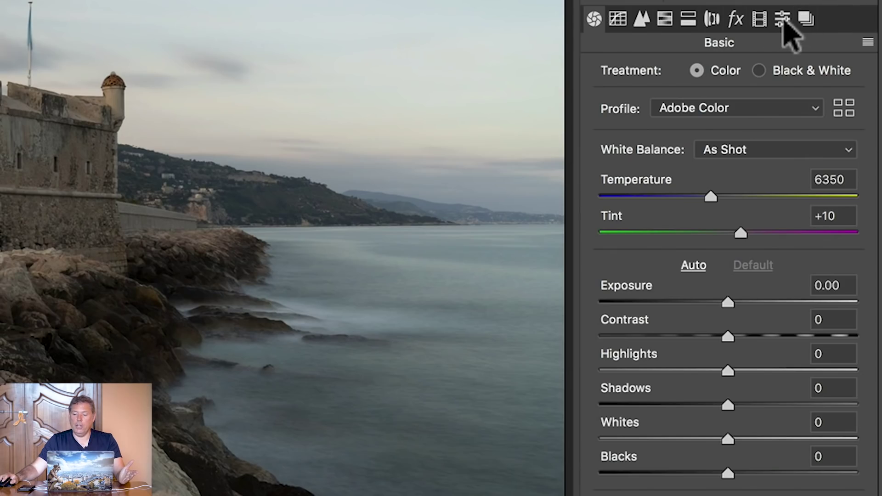
left_click(783, 21)
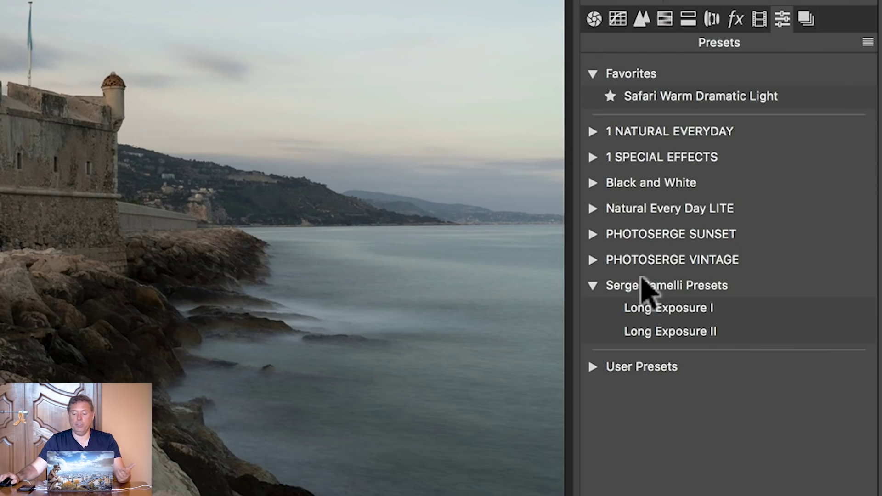
left_click(713, 307)
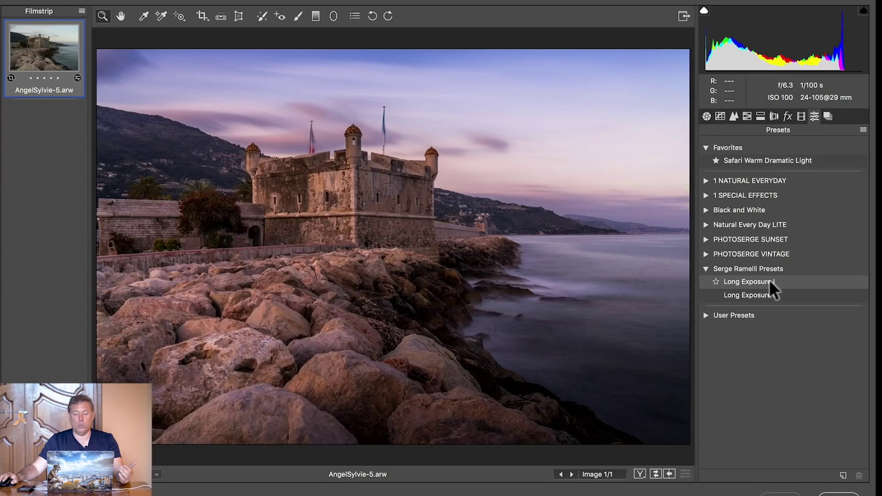
left_click(772, 297)
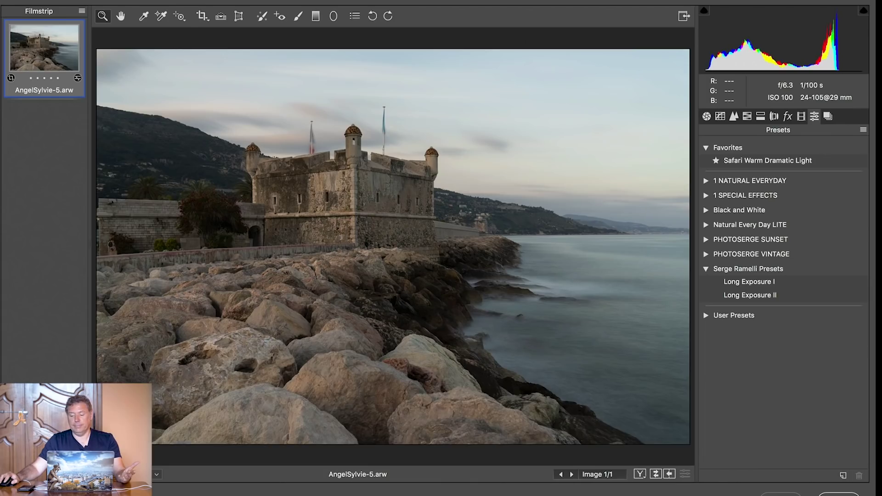
left_click(839, 494)
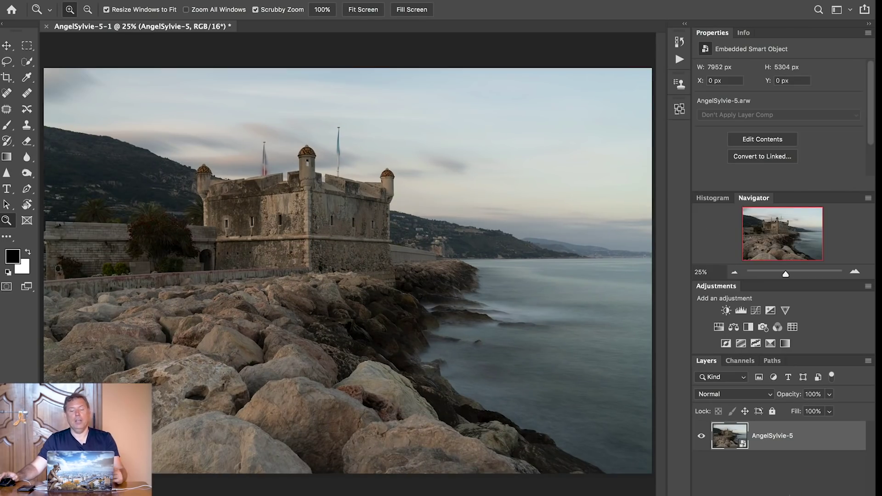
key("super+Tab")
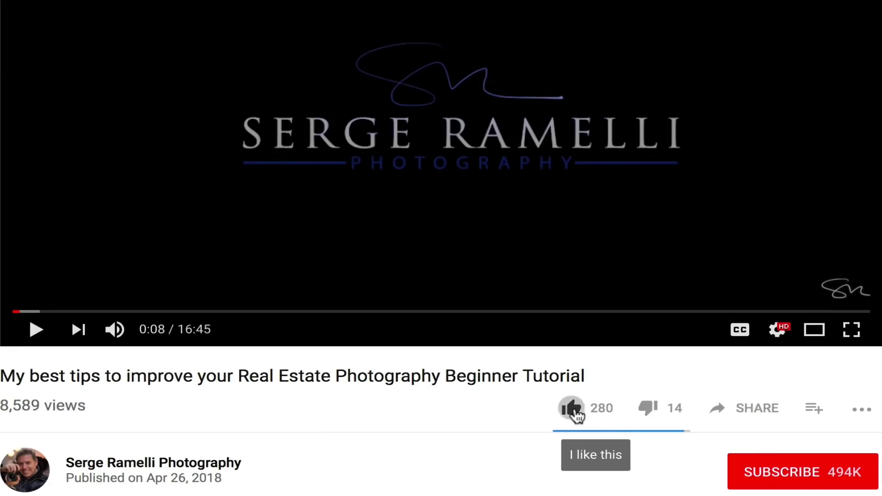
Switch windows to get back to Lightroom Classic's Develop view of the castle photo.
left_click(573, 408)
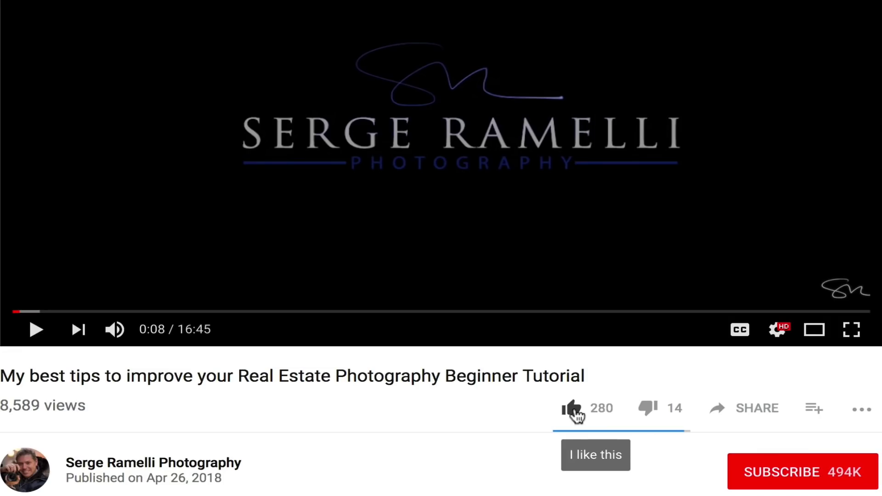
left_click(574, 411)
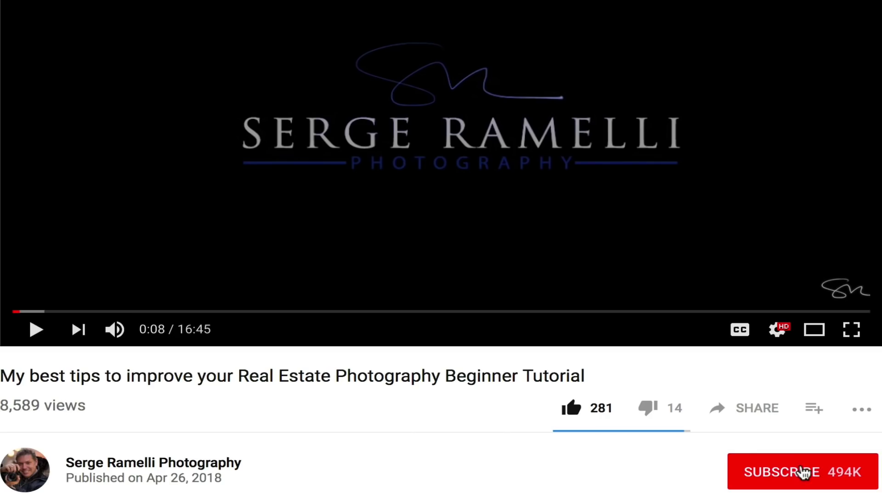
left_click(803, 473)
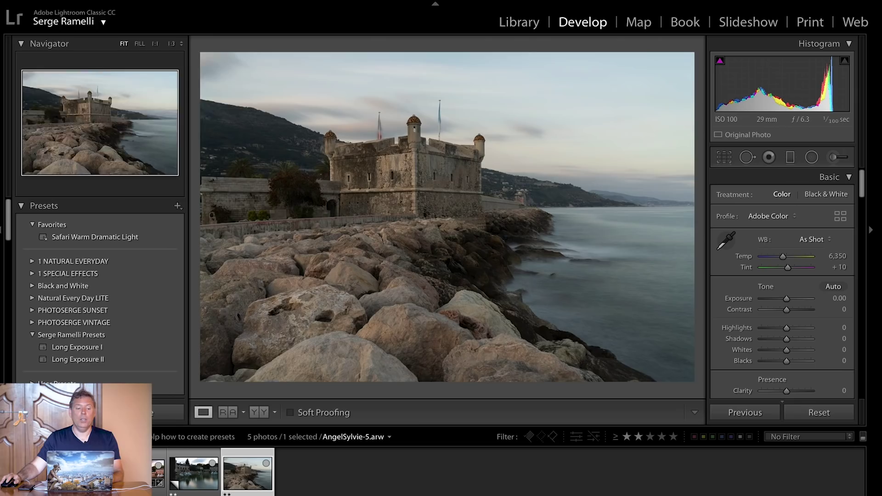
Show the Lightroom Develop Presets folder in Finder from the Preferences Presets tab.
left_click(69, 4)
left_click(72, 13)
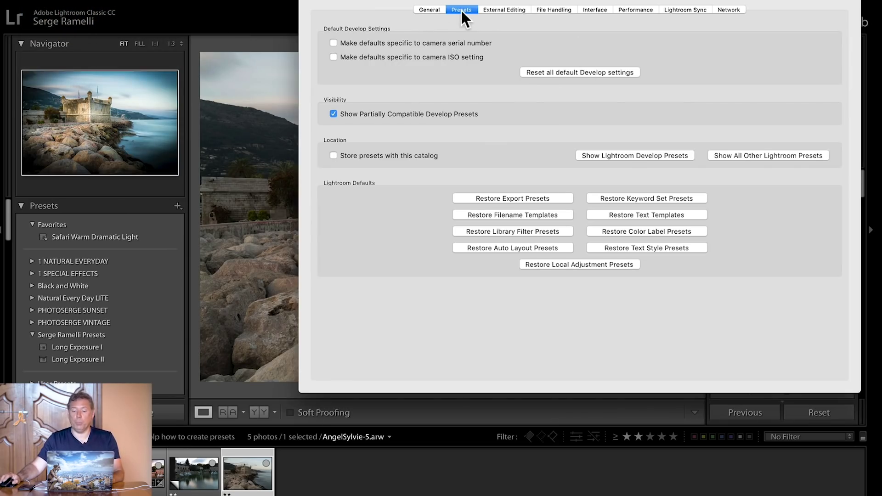
left_click(630, 156)
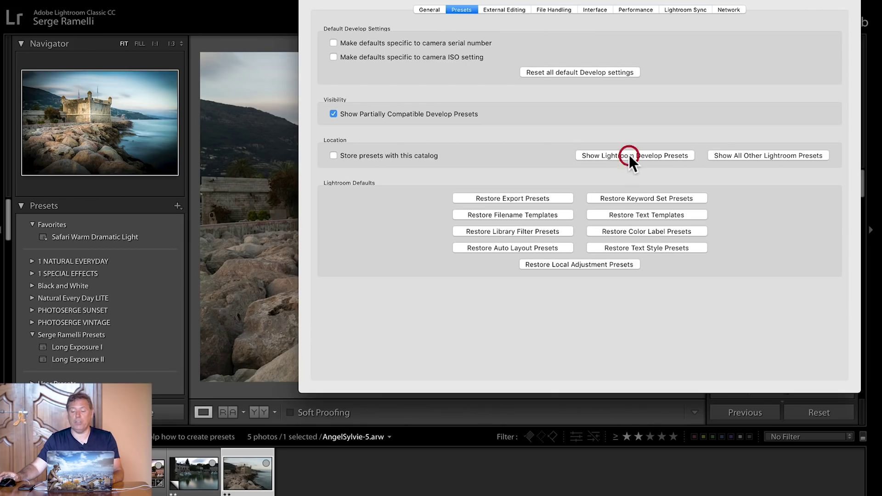
scroll(288, 306, "down", 5)
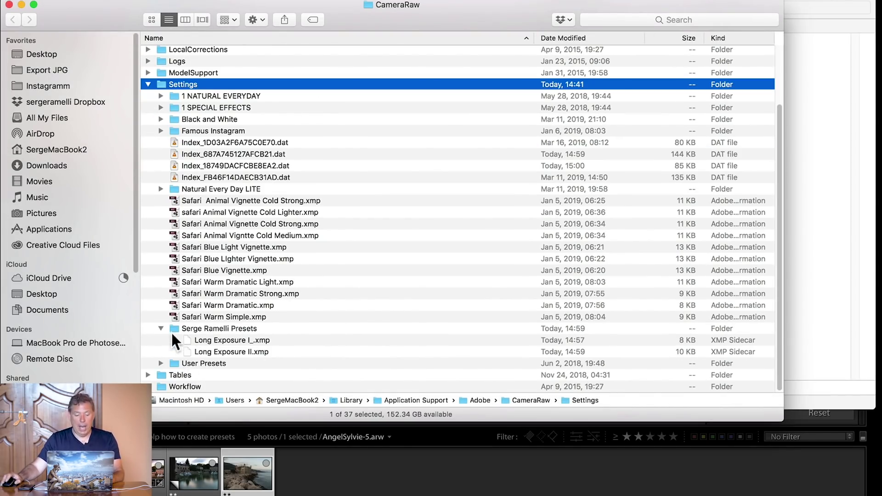
Paste the Serge Ramelli Presets folder onto the Desktop and check its two Long Exposure files.
left_click(198, 327)
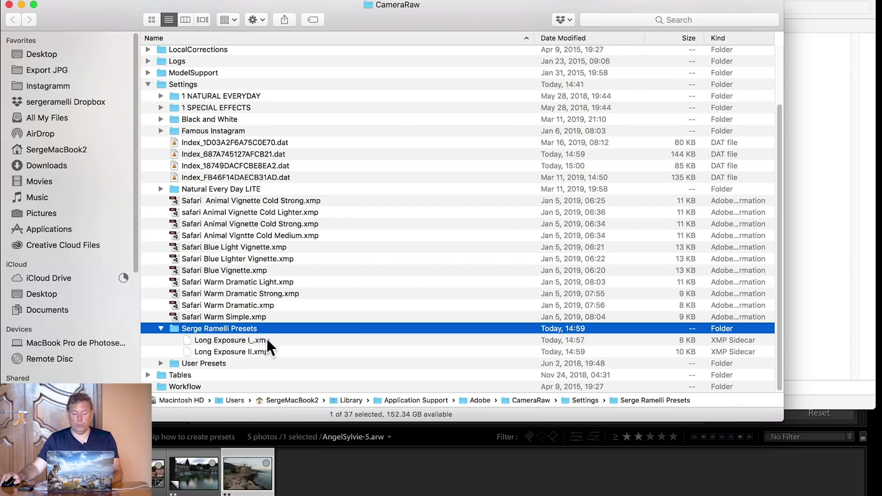
key("super+shift+d")
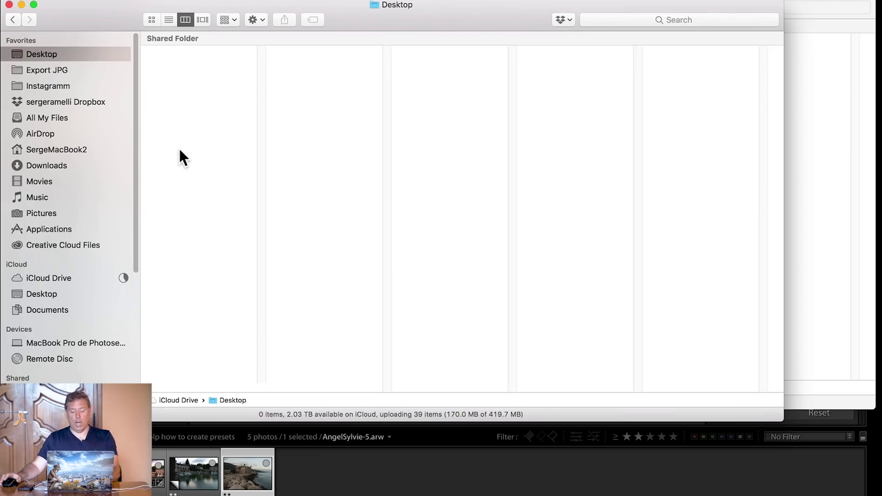
key("super+v")
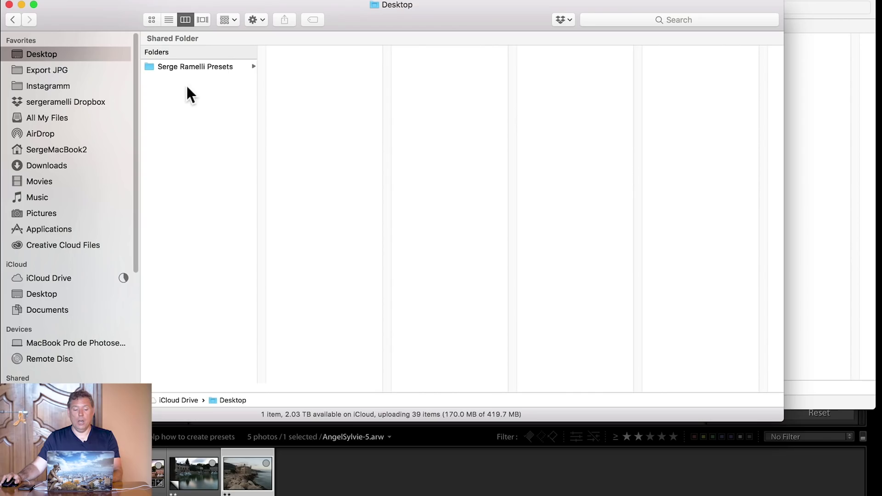
left_click(195, 64)
left_click(356, 67)
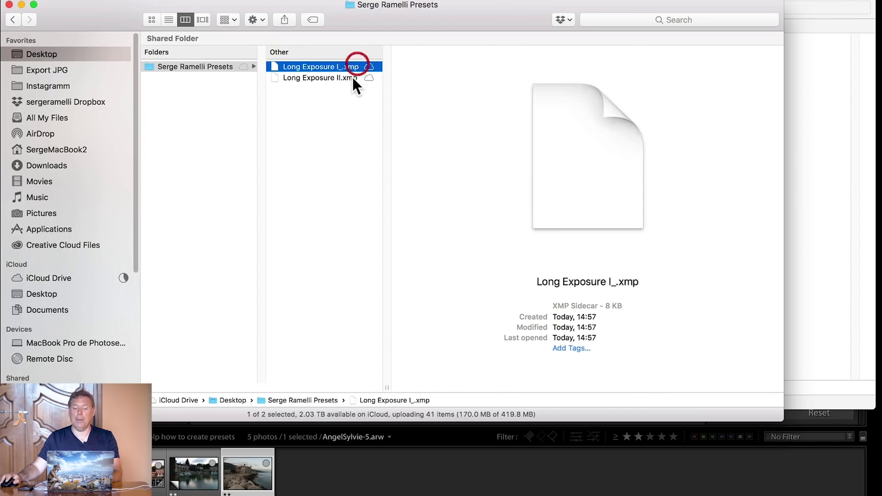
left_click(347, 78)
Switch to Lightroom CC and select the Venice canal photo.
key("super+Tab")
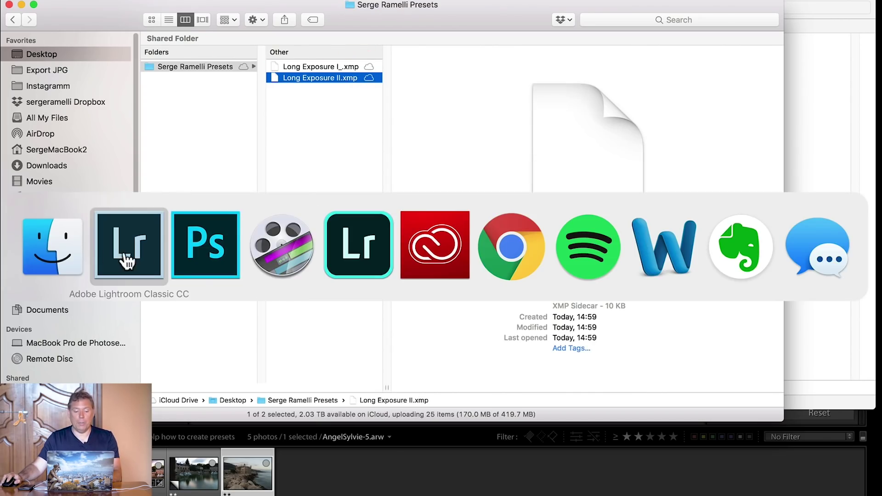
left_click(359, 244)
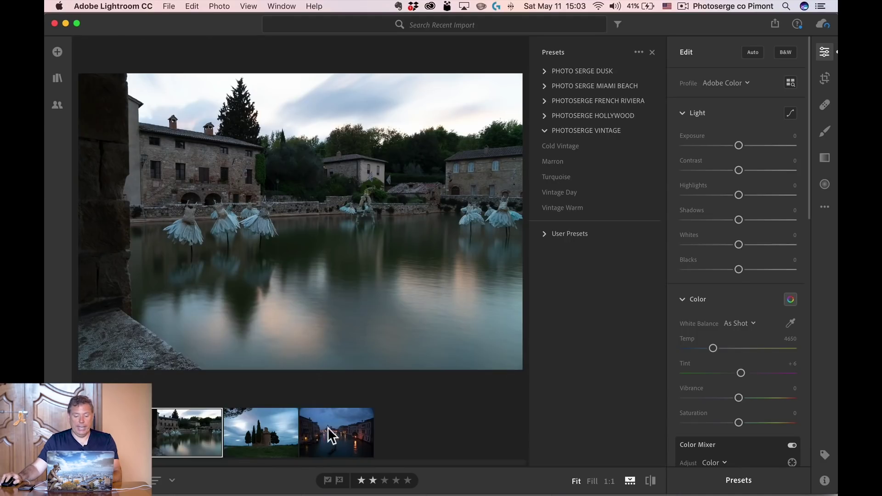
left_click(333, 428)
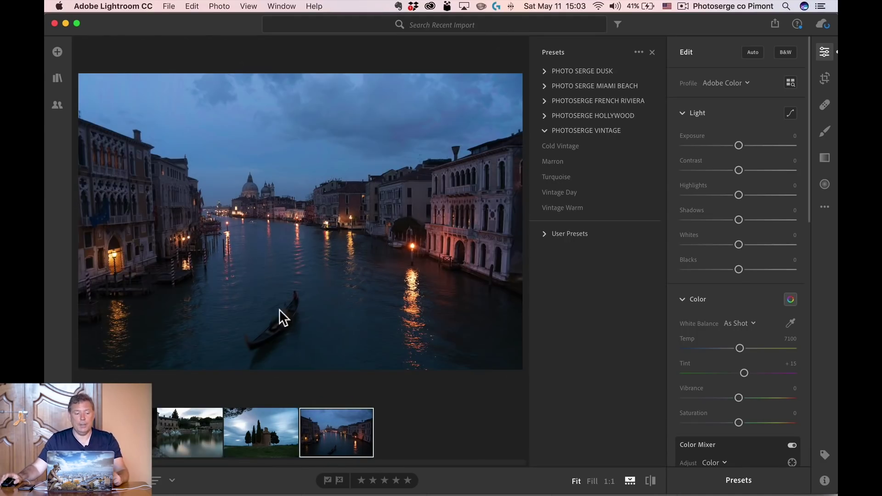
Import both Long Exposure .xmp files from the Desktop folder via Import Profiles & Presets.
left_click(170, 6)
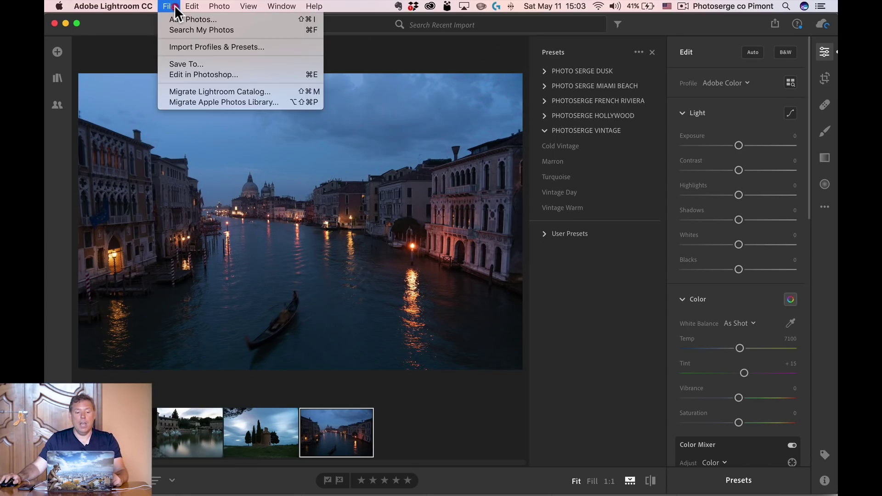
left_click(311, 48)
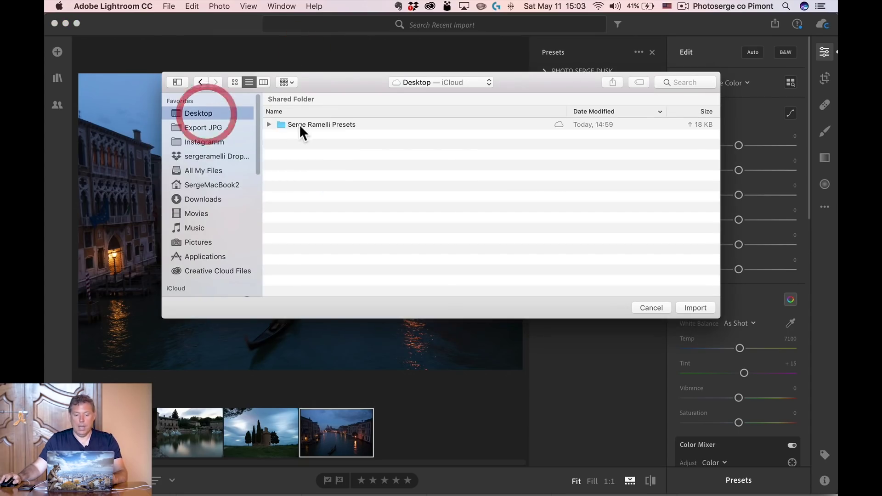
left_click(302, 124)
left_click(269, 125)
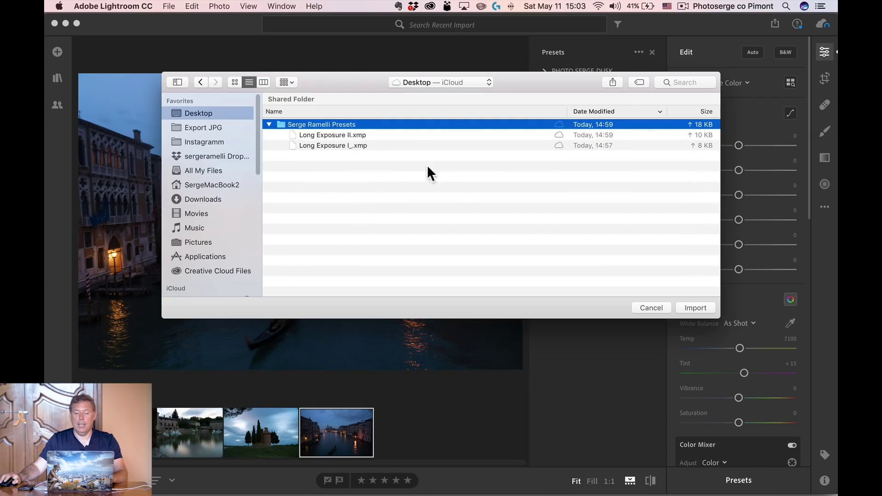
left_click(358, 134)
left_click(357, 145, "shift")
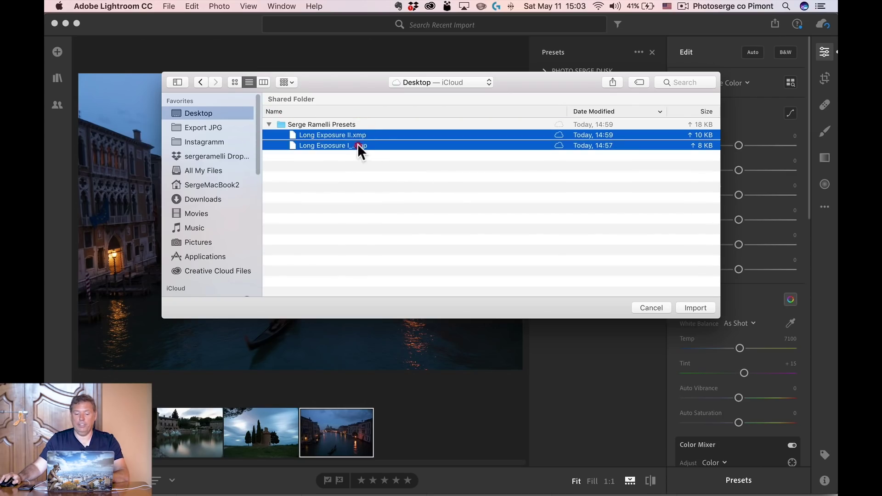
left_click(697, 304)
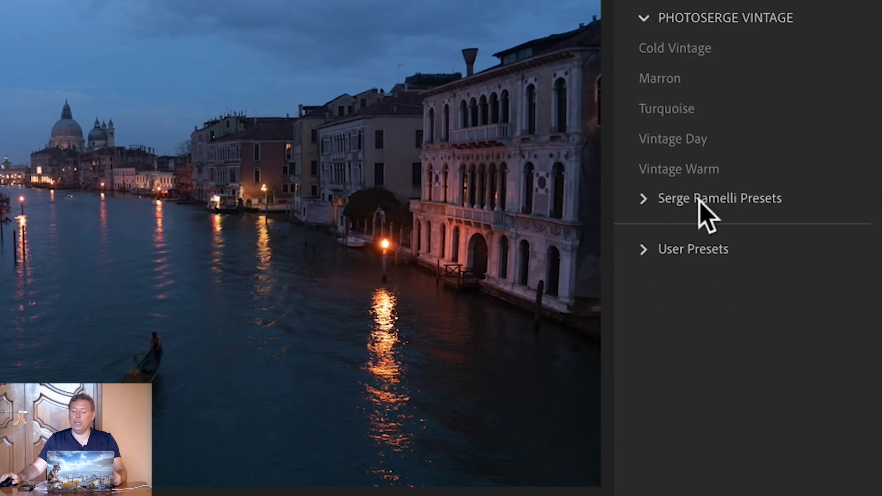
Apply Long Exposure I from the new Serge Ramelli Presets group, after previewing Long Exposure II.
left_click(643, 199)
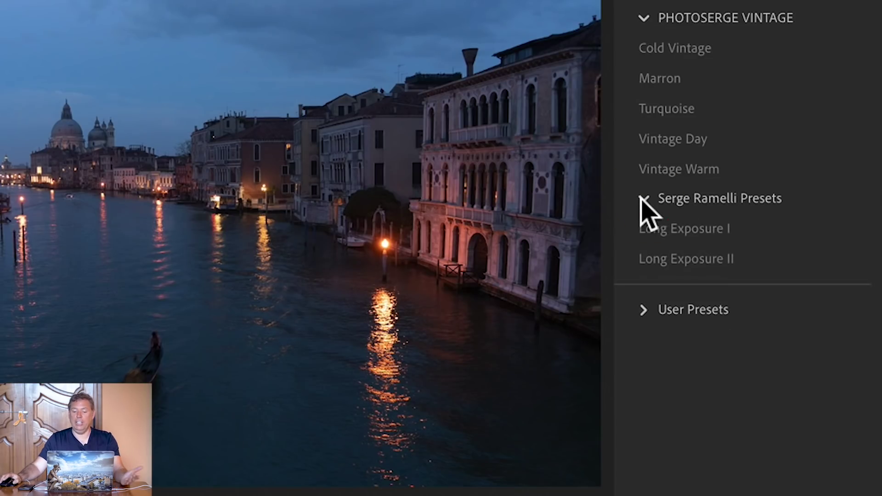
left_click(710, 229)
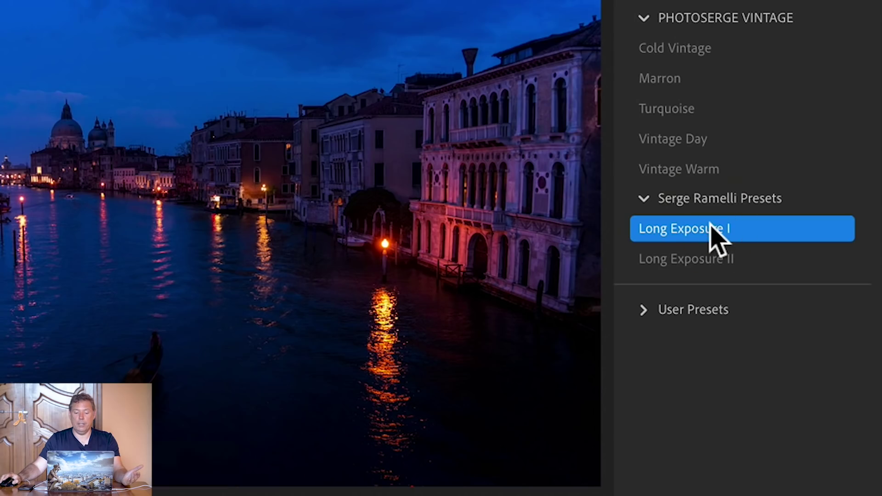
left_click(706, 259)
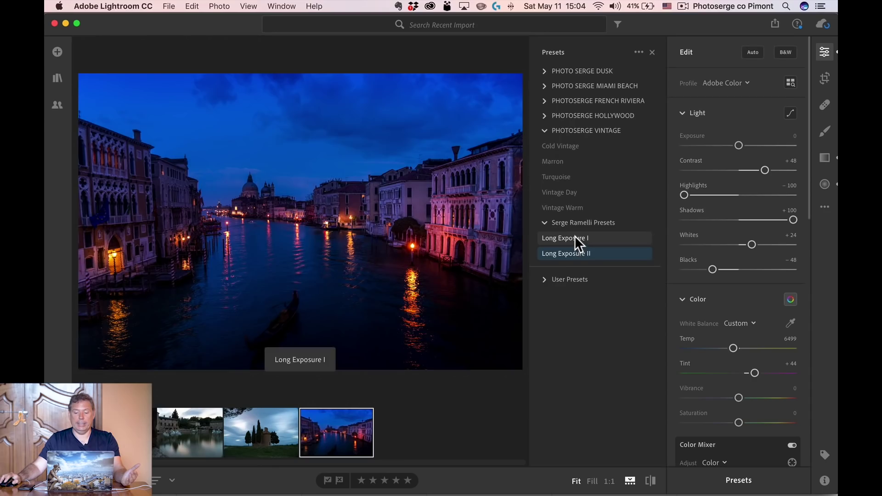
left_click(575, 236)
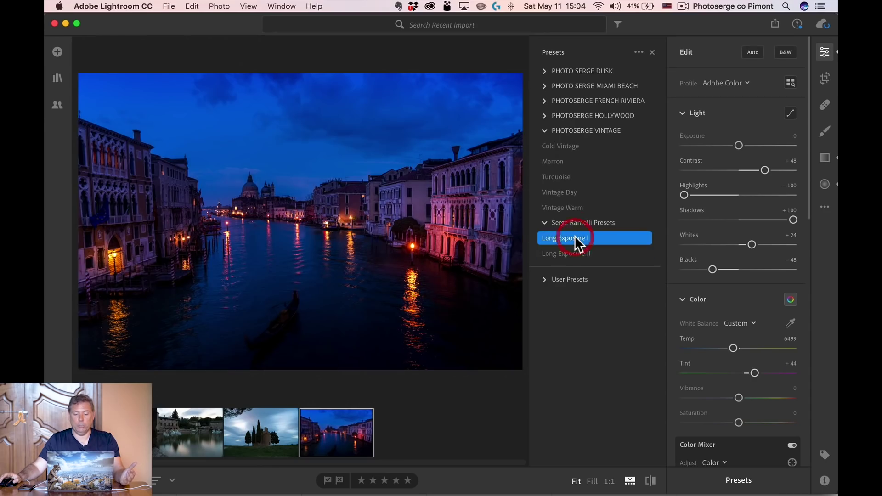
Set Highlights to -68, Shadows +72, Blacks -45 and Exposure +0.38.
left_click(702, 194)
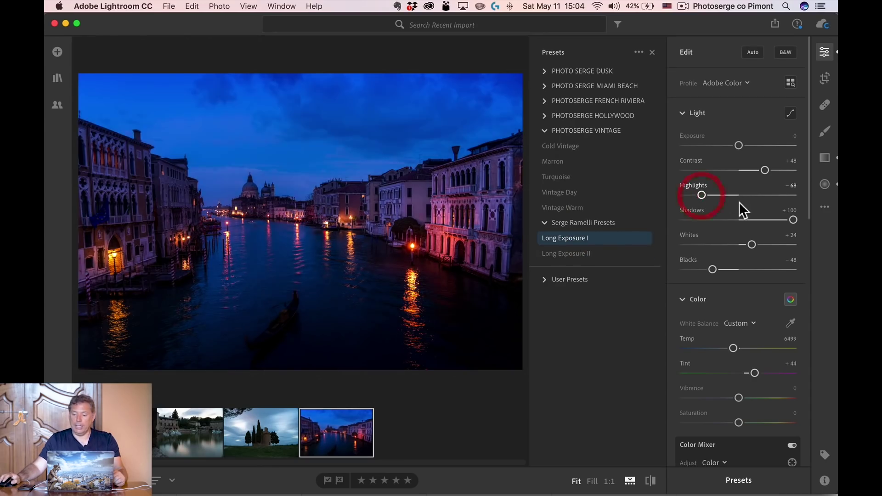
left_click(776, 221)
left_click(753, 244)
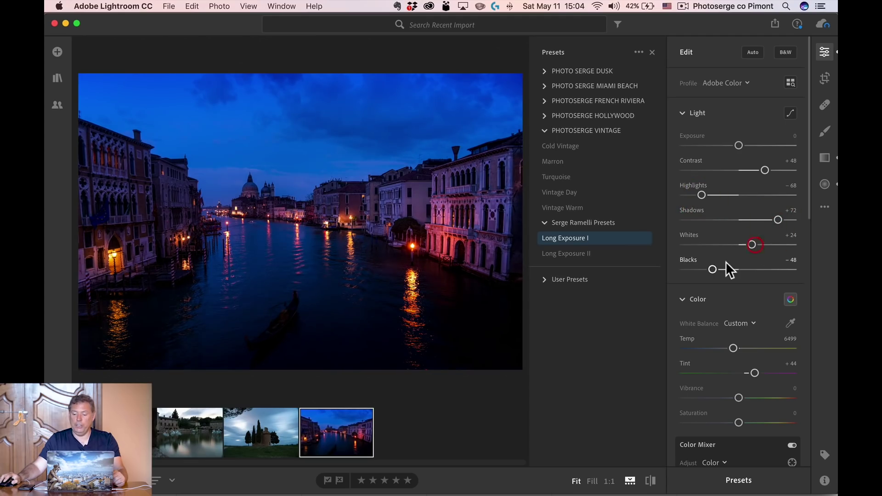
left_click(713, 269)
left_click_drag(738, 145, 743, 145)
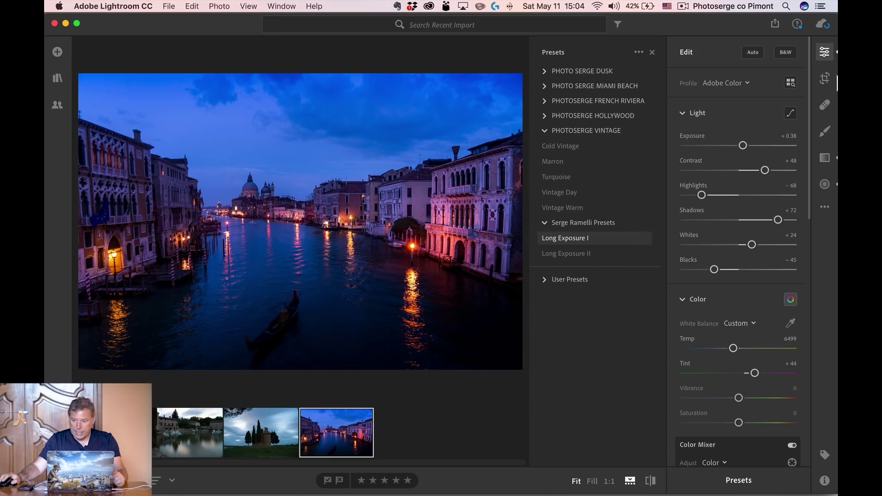
left_click(825, 185)
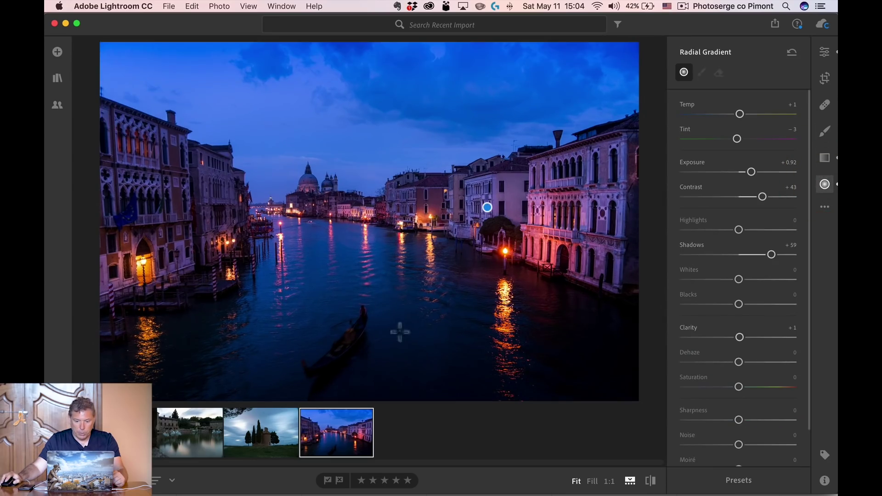
Add a tall radial gradient over the gondola, canal and domes, and lift Blacks to -31.
left_click(487, 207)
left_click_drag(488, 206, 377, 328)
left_click_drag(378, 270, 377, 213)
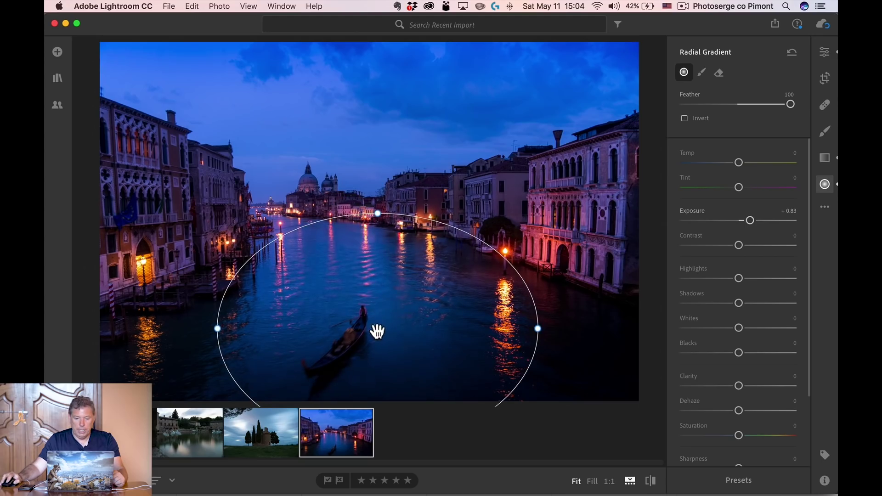
left_click_drag(376, 331, 338, 288)
left_click(826, 51)
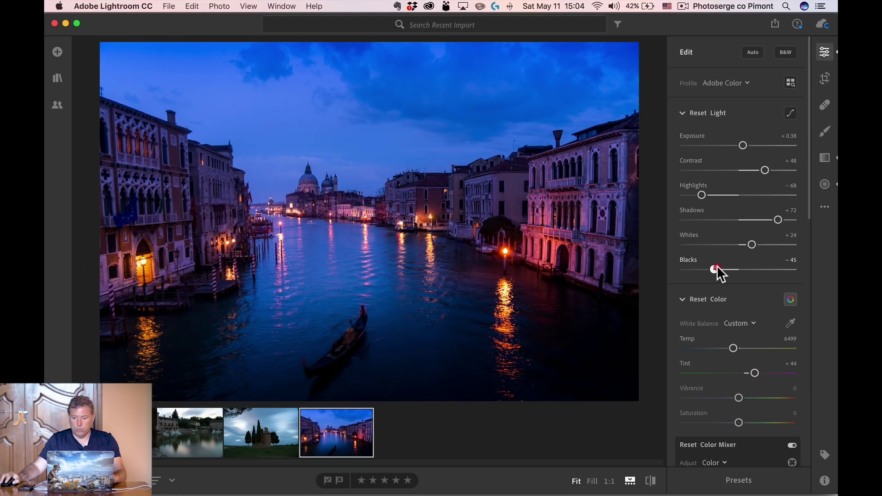
left_click_drag(717, 268, 763, 245)
Darken the lower photo with a diagonal linear gradient and warm Temp to 7275.
left_click(825, 156)
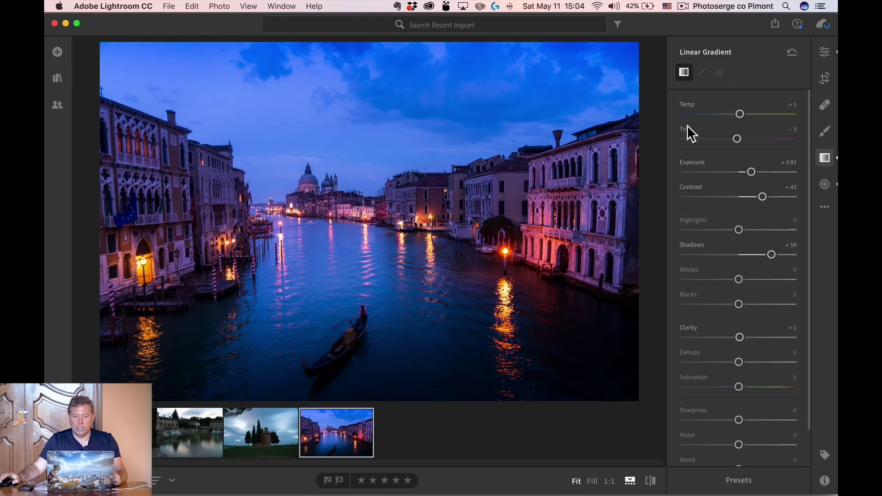
left_click(473, 71)
left_click_drag(468, 73, 337, 131)
left_click_drag(476, 315, 548, 371)
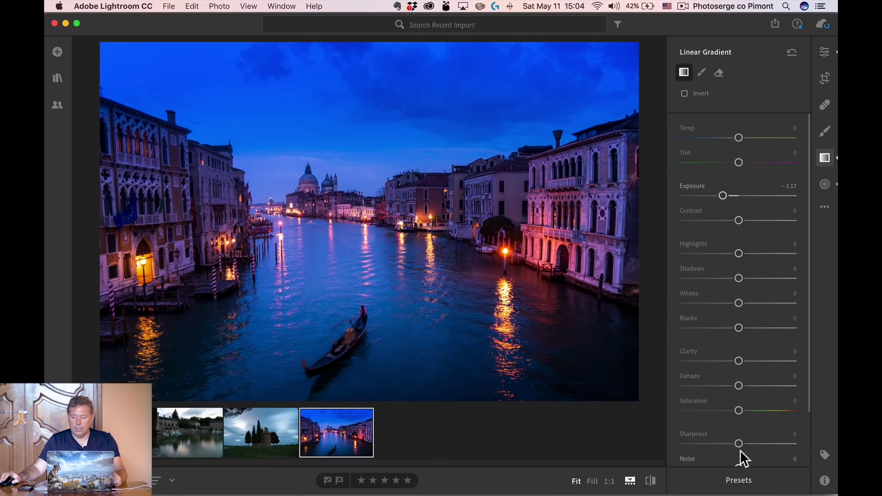
left_click(825, 50)
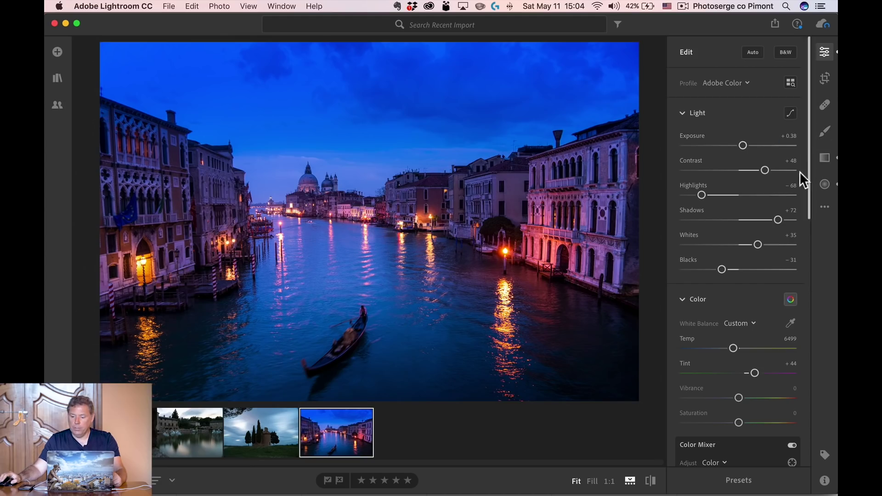
left_click_drag(734, 348, 761, 371)
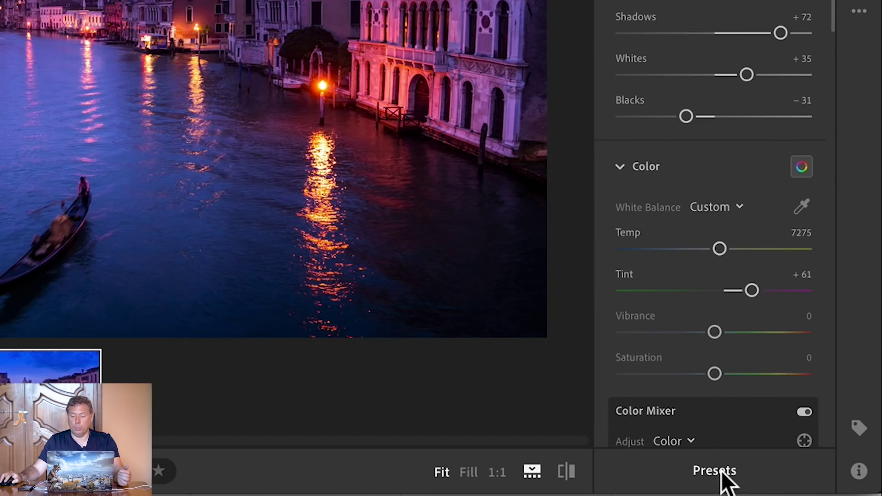
left_click(742, 479)
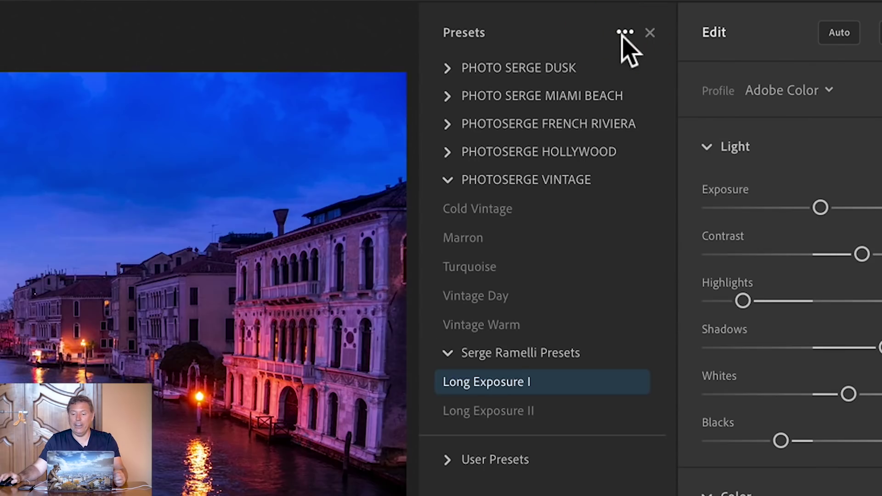
Create a preset named 'Blue Hour' with Tools (gradients) included, and save it.
left_click(639, 52)
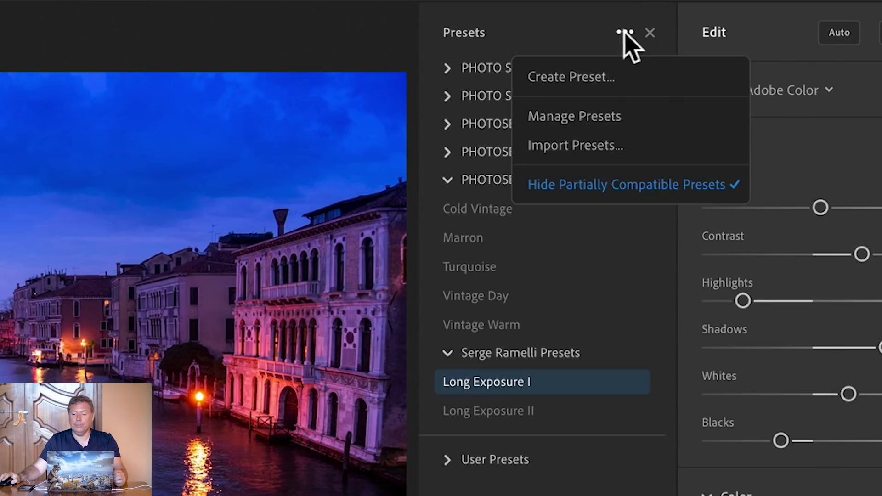
left_click(596, 75)
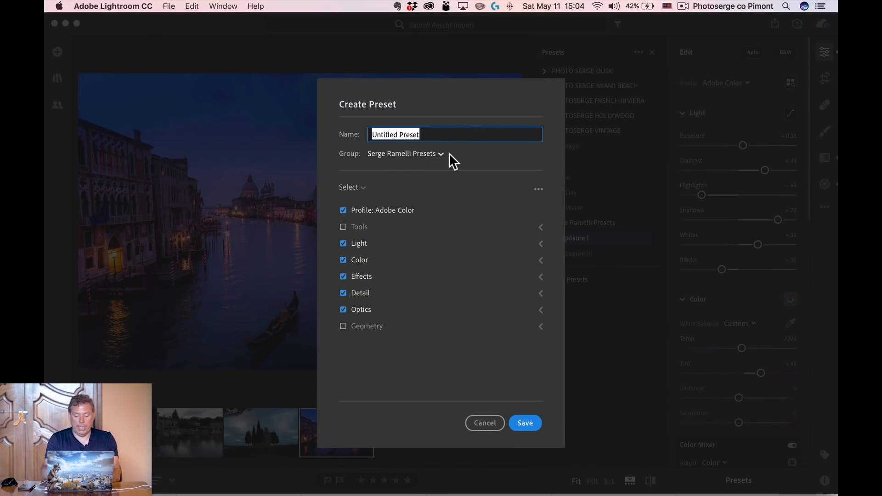
type("Sun")
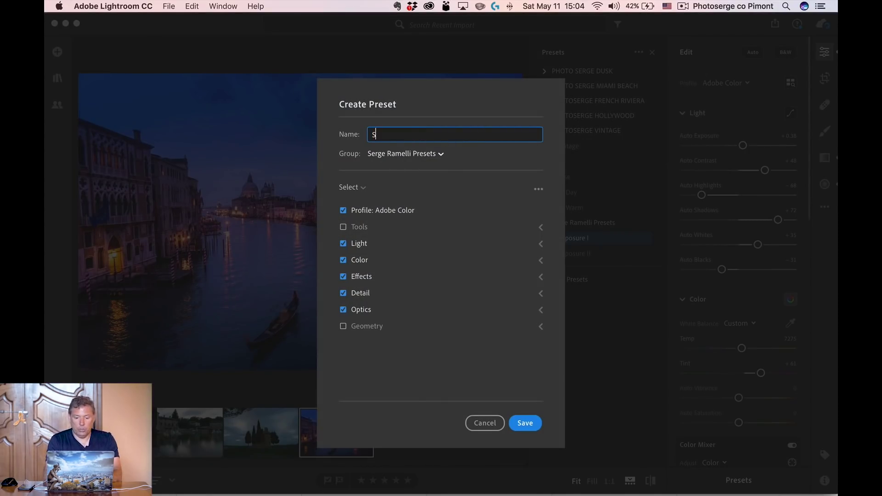
key("BackSpace")
key("BackSpace")
key("BackSpace")
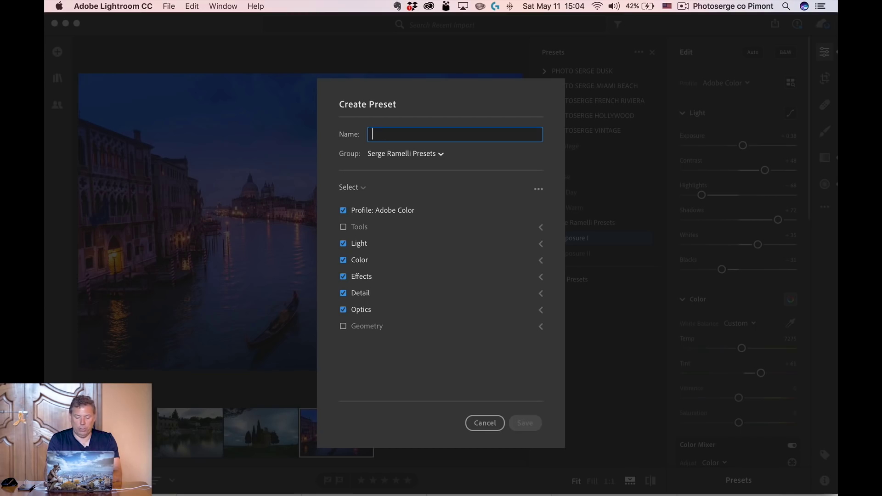
type("Blue Hour")
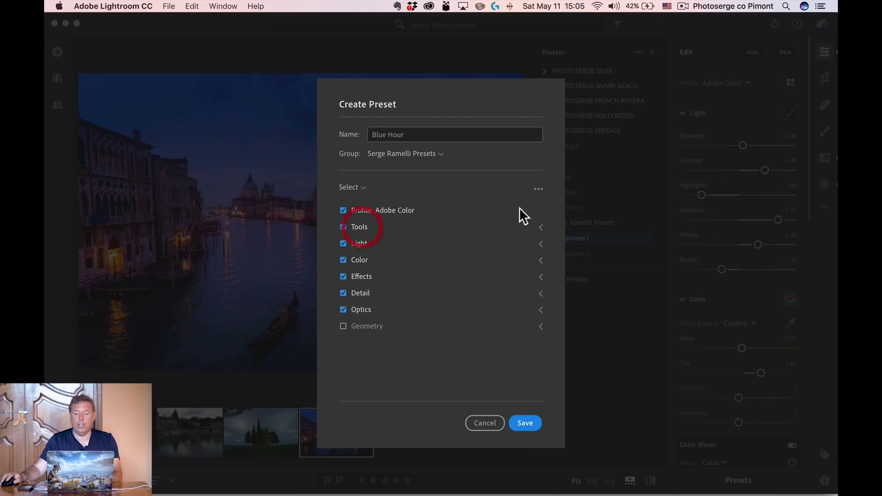
left_click(541, 226)
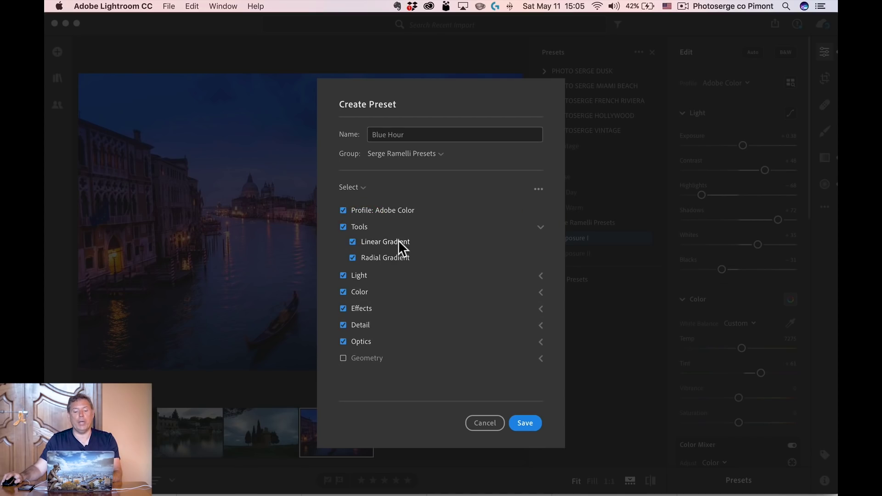
left_click(526, 421)
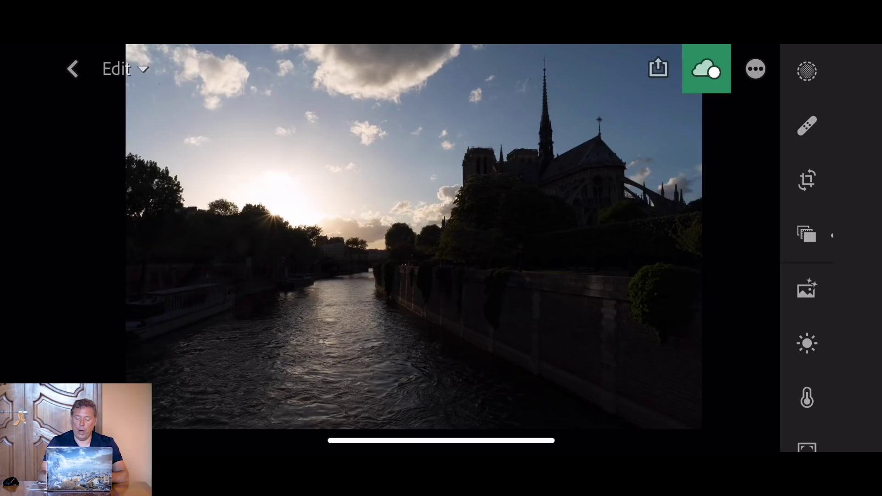
Try Blue Hour, Long Exposure I and II on the Notre-Dame photo, then confirm Blue Hour.
scroll(808, 240, "down", 8)
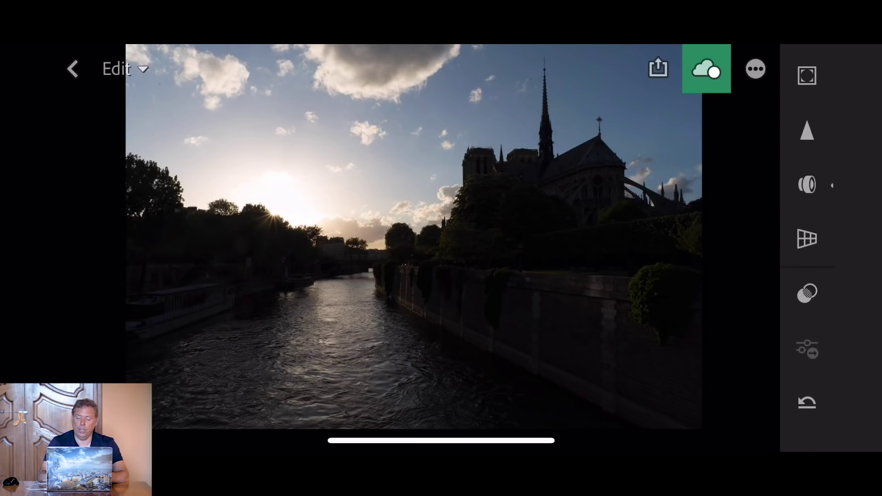
left_click(807, 293)
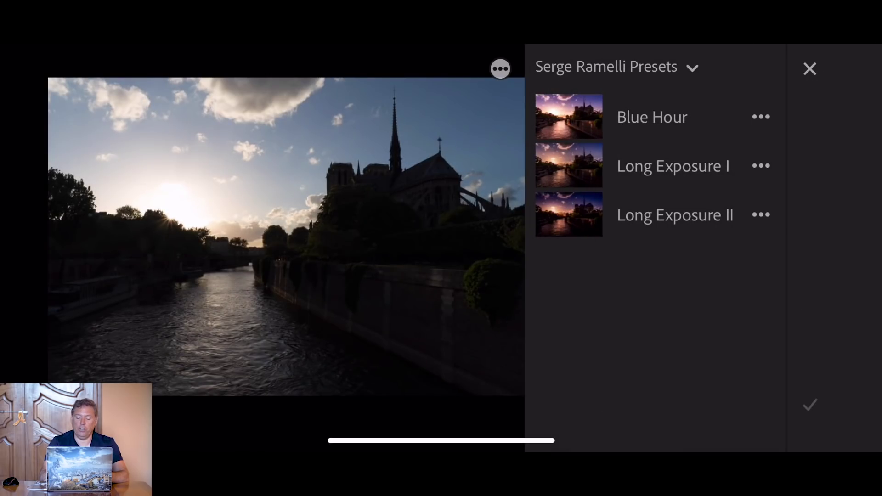
left_click(698, 118)
left_click(703, 165)
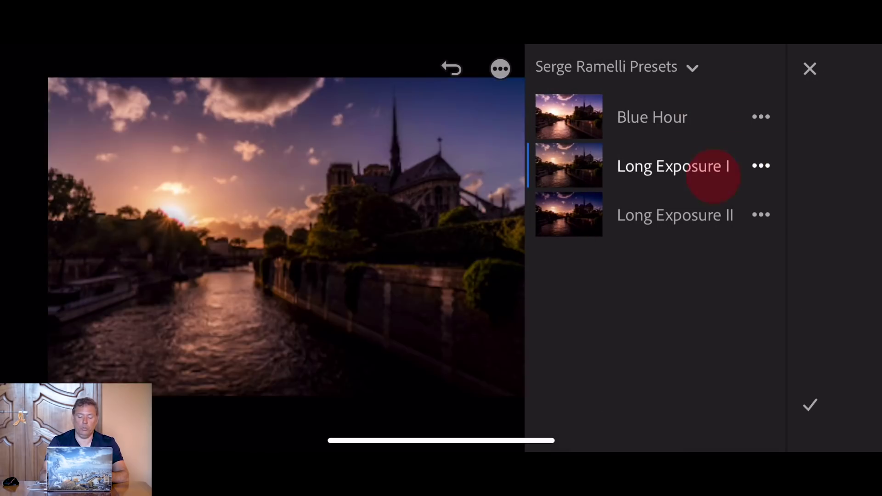
left_click(699, 214)
left_click(689, 118)
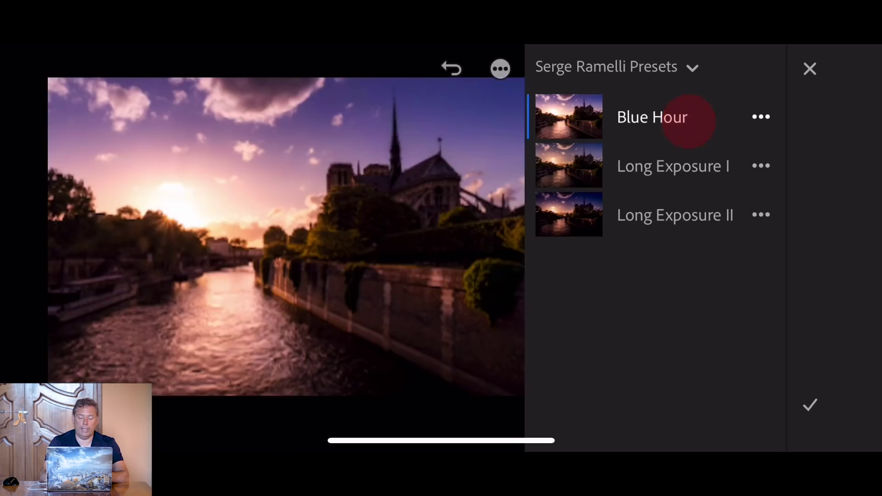
left_click(809, 407)
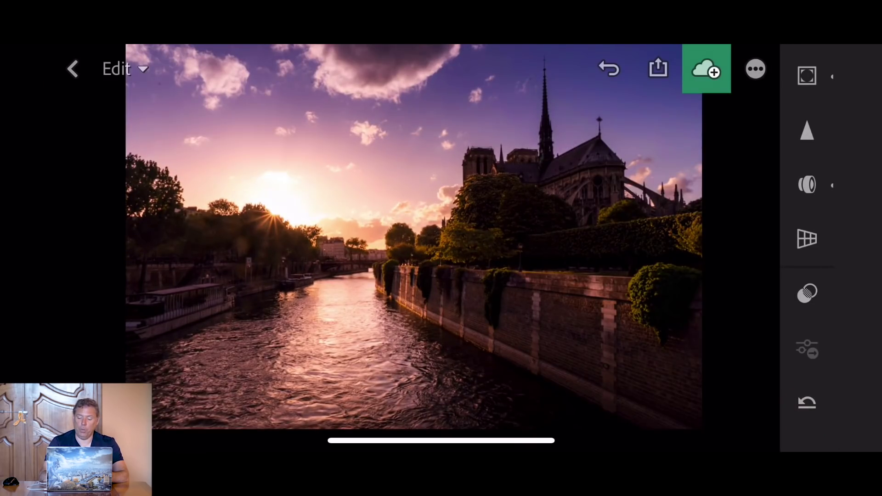
scroll(817, 329, "up", 10)
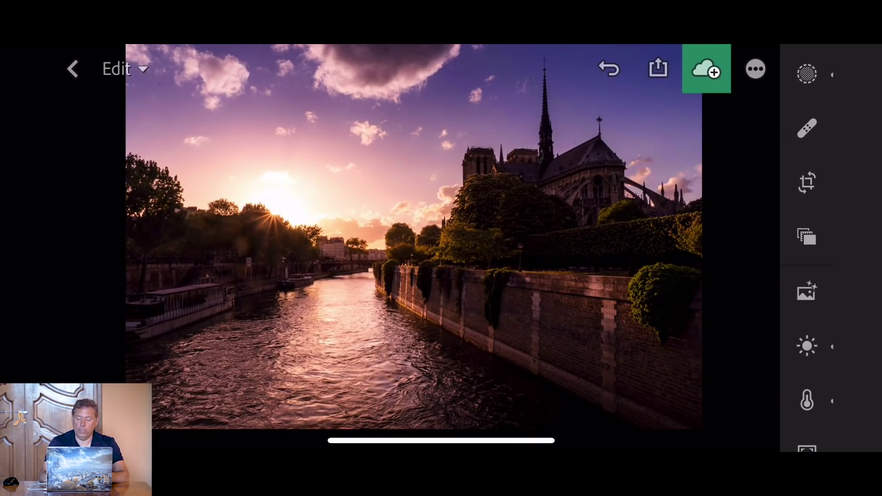
In the Light panel, set Whites to +44 and Blacks to -19.
scroll(850, 173, "down", 2)
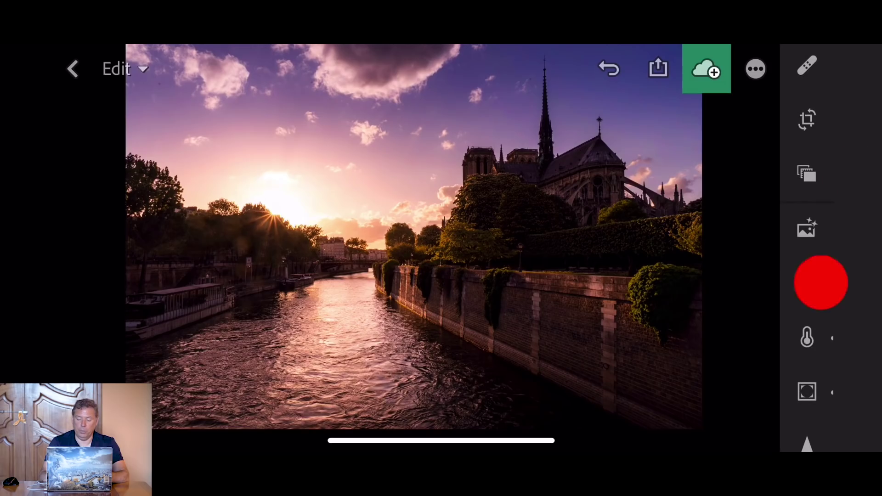
left_click(807, 283)
mouse_move(710, 366)
left_mouse_down()
mouse_move(722, 366)
mouse_move(680, 366)
mouse_move(717, 366)
left_mouse_up()
left_click_drag(621, 416, 636, 404)
left_click_drag(691, 370, 697, 372)
Raise Exposure to +0.89, drop Highlights to -99, then compare against the original.
mouse_move(654, 145)
left_mouse_down()
mouse_move(682, 144)
mouse_move(668, 145)
left_mouse_up()
left_click_drag(567, 259, 542, 259)
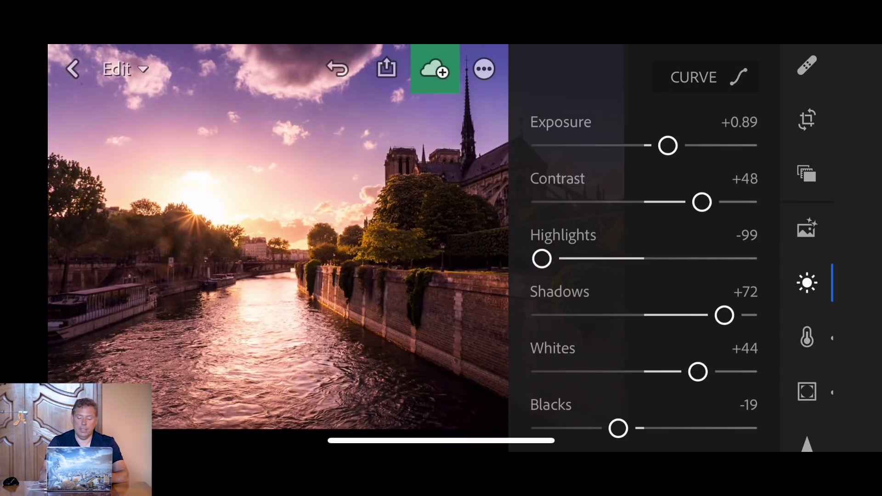
left_click(408, 284)
left_click_drag(586, 274, 627, 285)
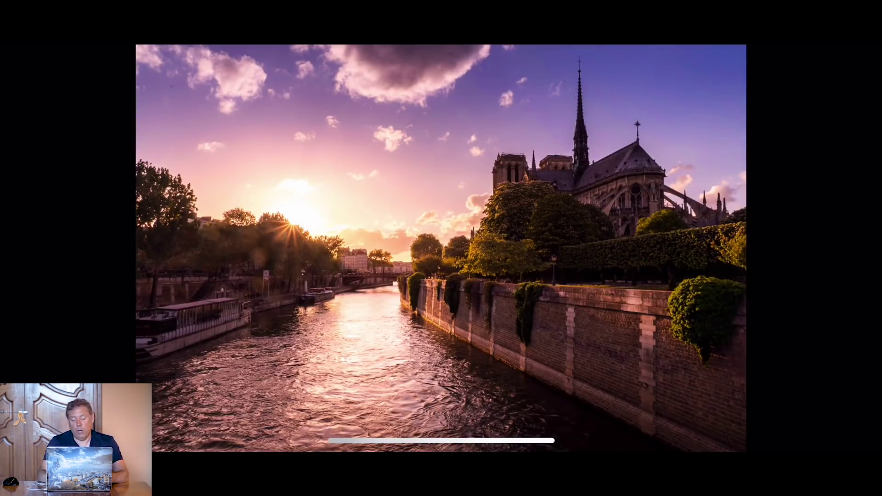